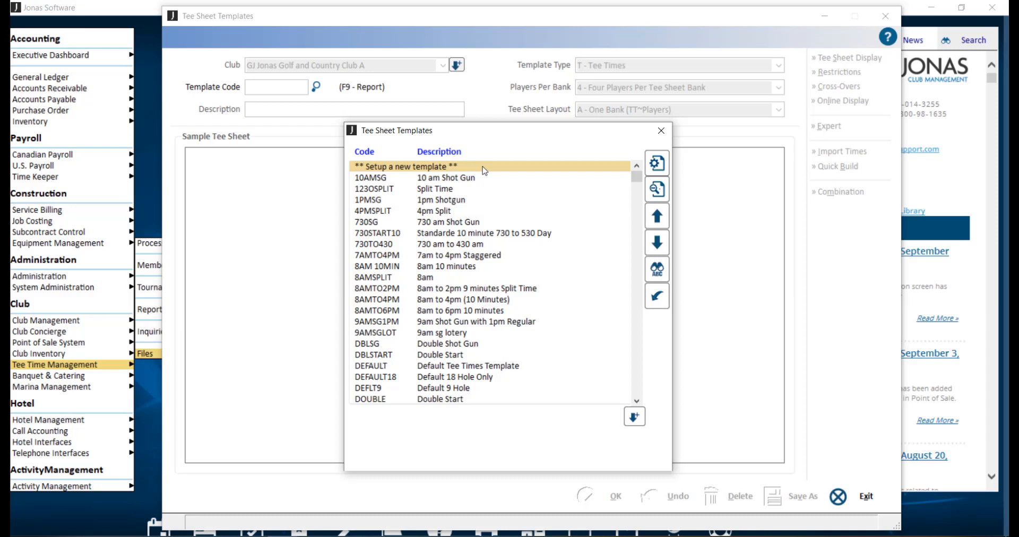
Set up a new tee sheet template with code 7AM TS and description "7am tee sheet"
double_click(483, 167)
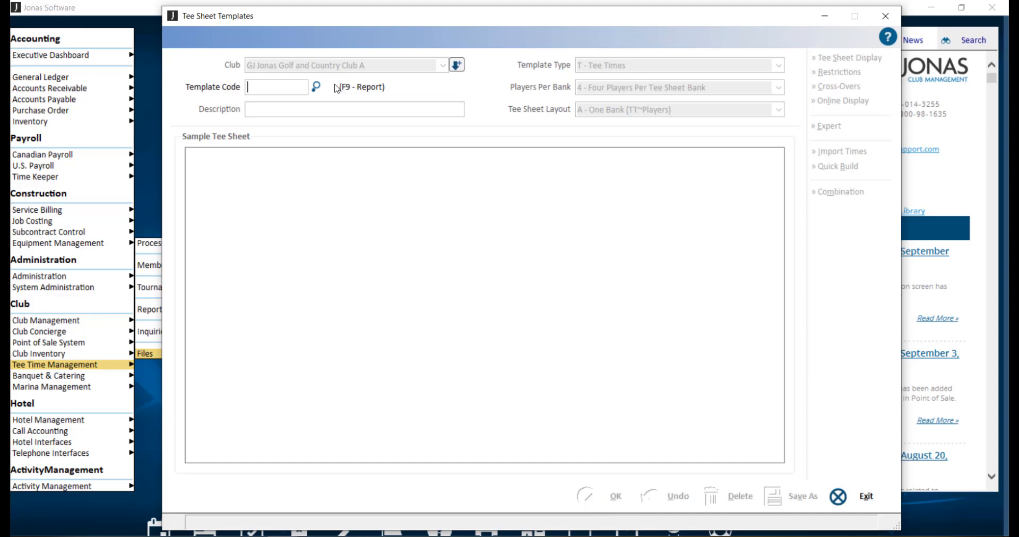
type("7AM TS")
key("Return")
left_click(336, 109)
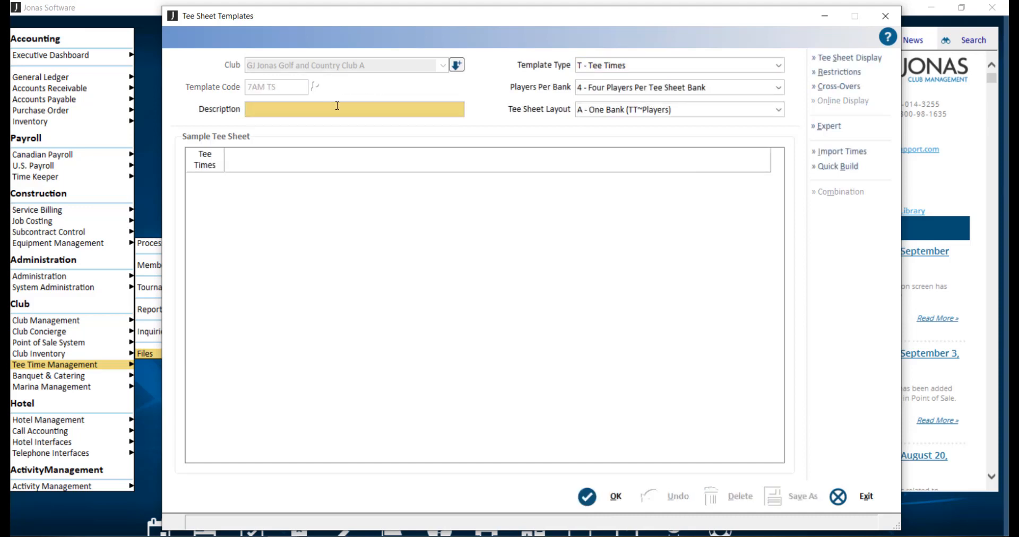
type("7am tee sheet")
Choose T - Tee Times as the template type and keep four players per tee sheet bank
left_click(778, 66)
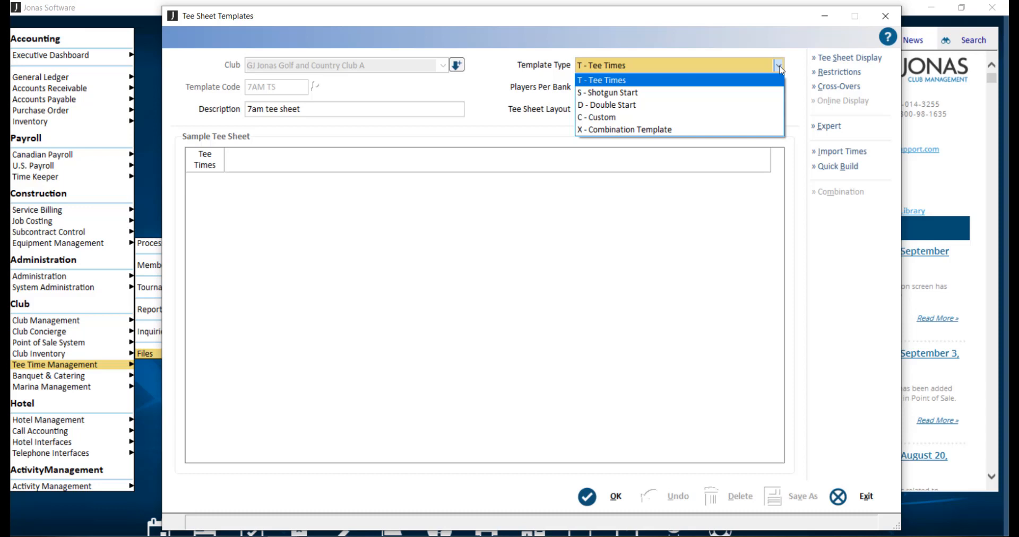
left_click(778, 81)
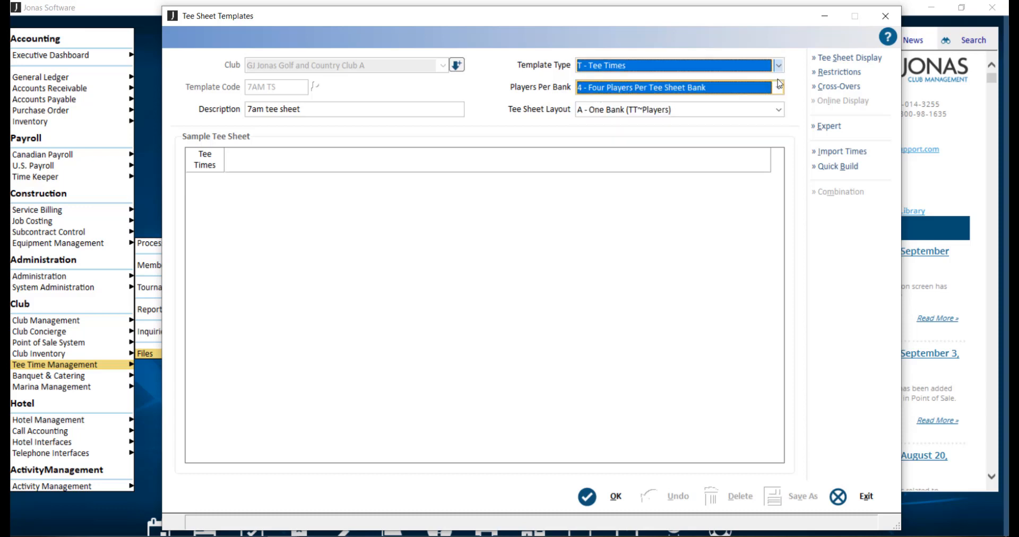
left_click(778, 88)
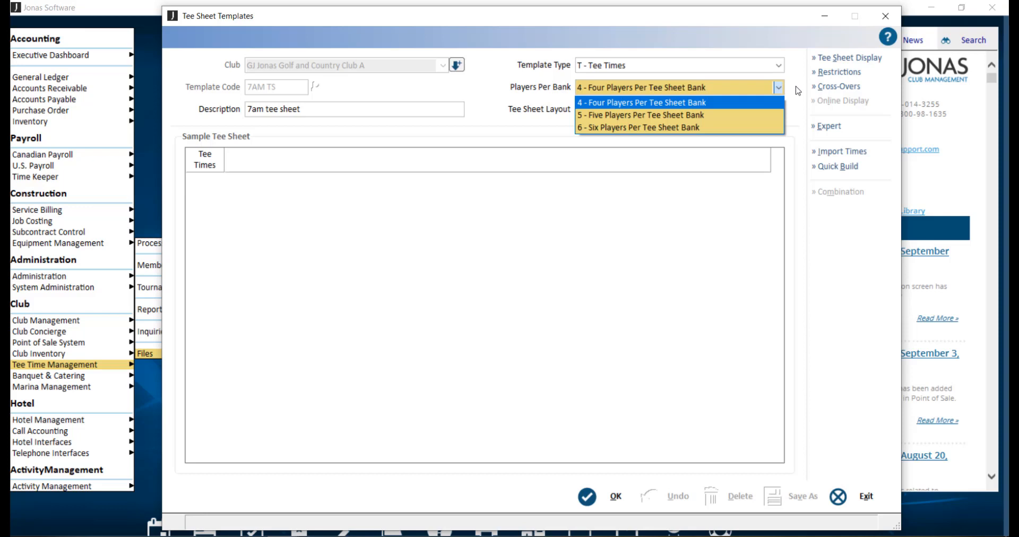
left_click(778, 88)
Try the C - Two Banks (Players~TT~Players) tee sheet layout and switch back to A - One Bank (TT~Players)
left_click(778, 110)
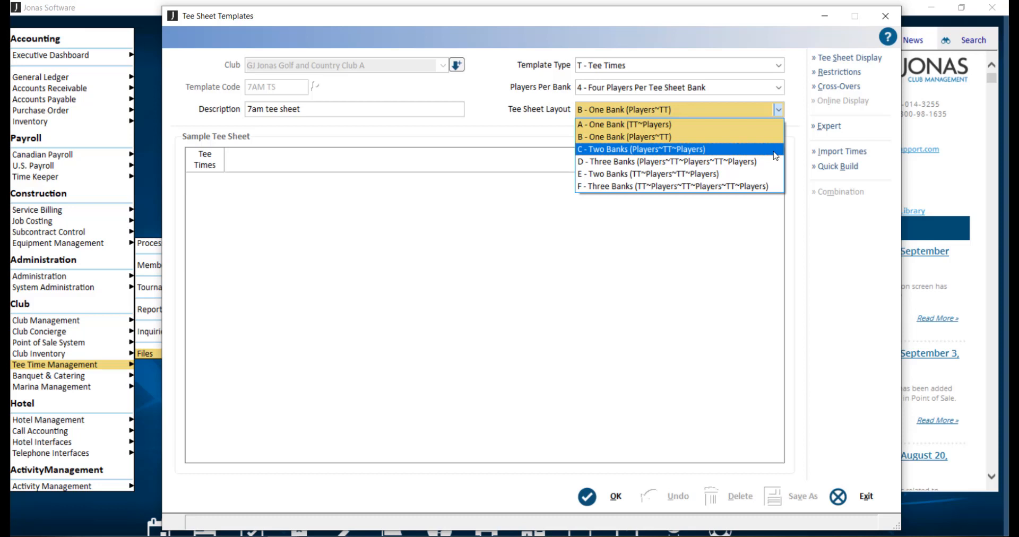
left_click(776, 150)
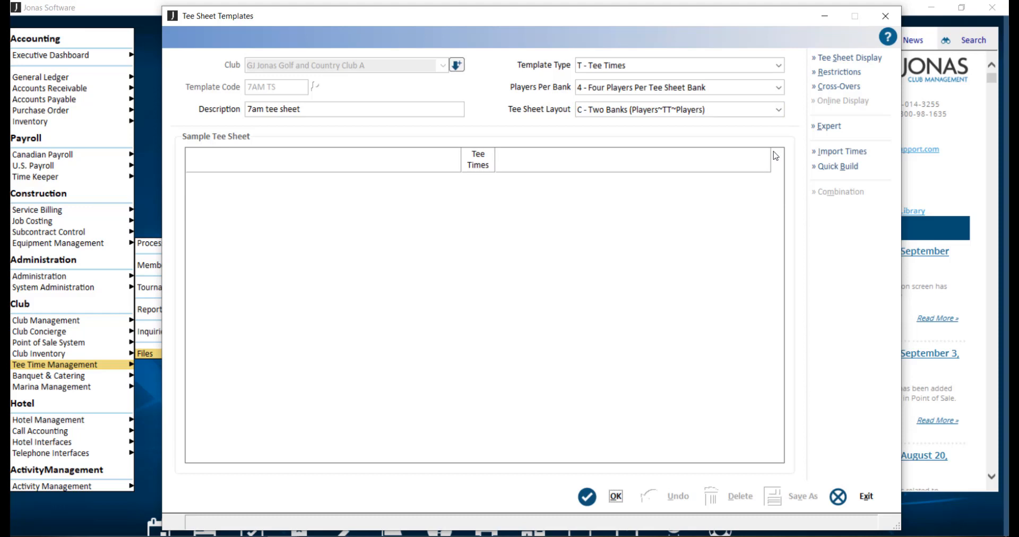
left_click(777, 110)
left_click(775, 125)
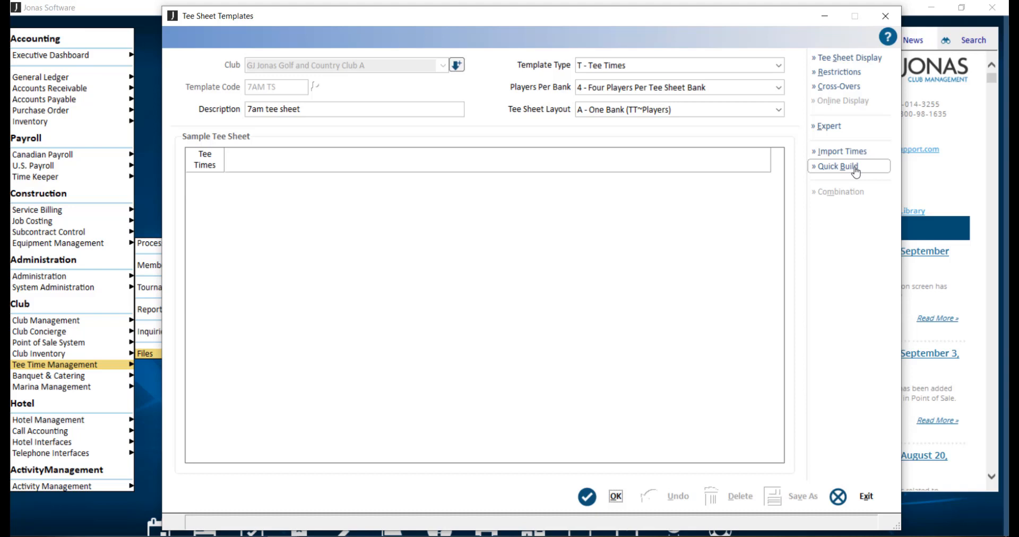
Open Quick Build for the template, keep the T - Tee Times format and set the starting time to 09:00 AM
left_click(837, 166)
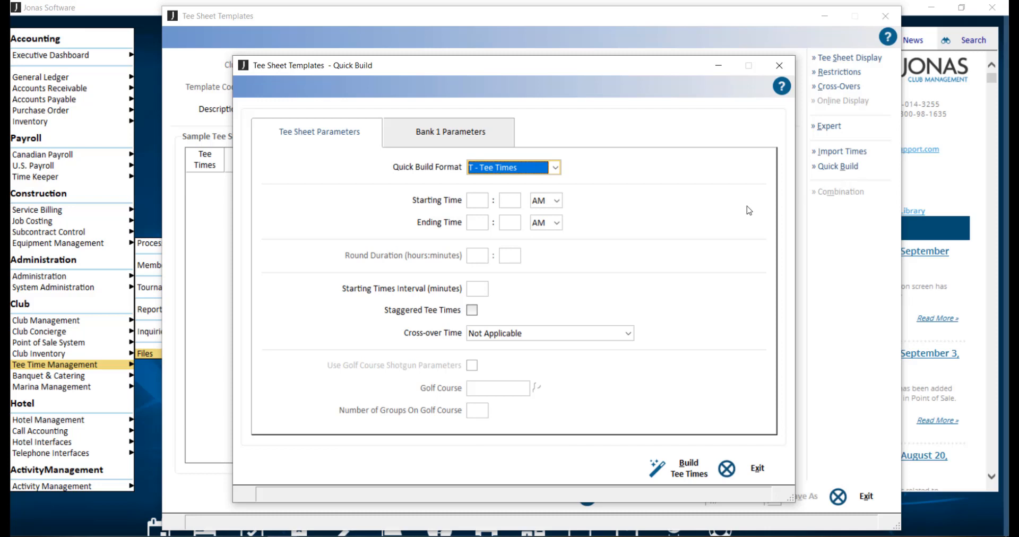
left_click(554, 168)
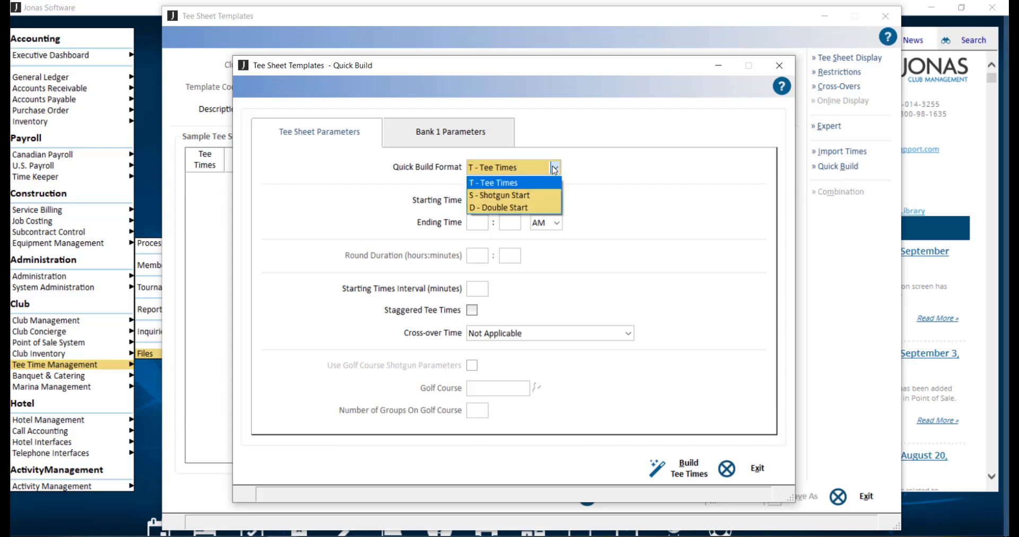
left_click(579, 166)
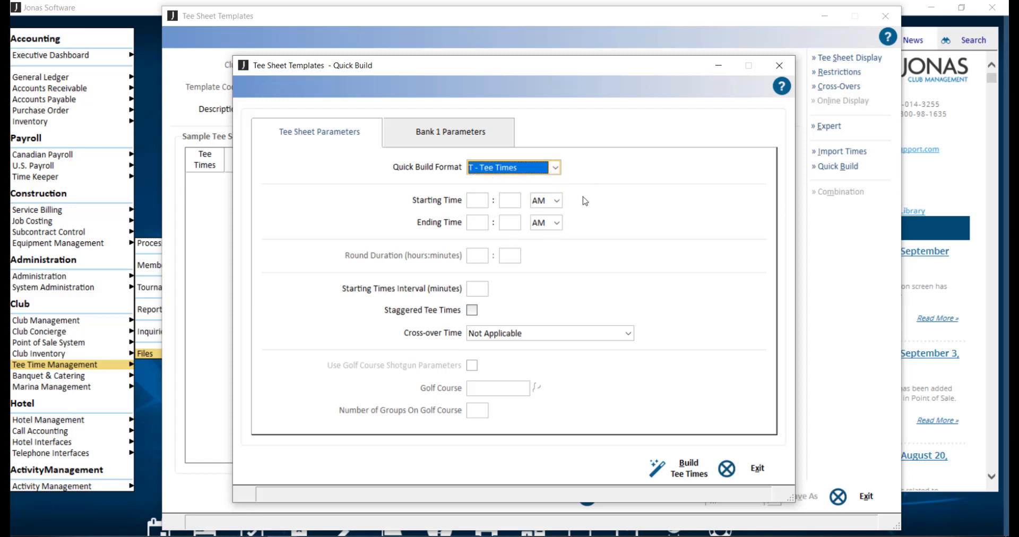
left_click(477, 201)
type("09")
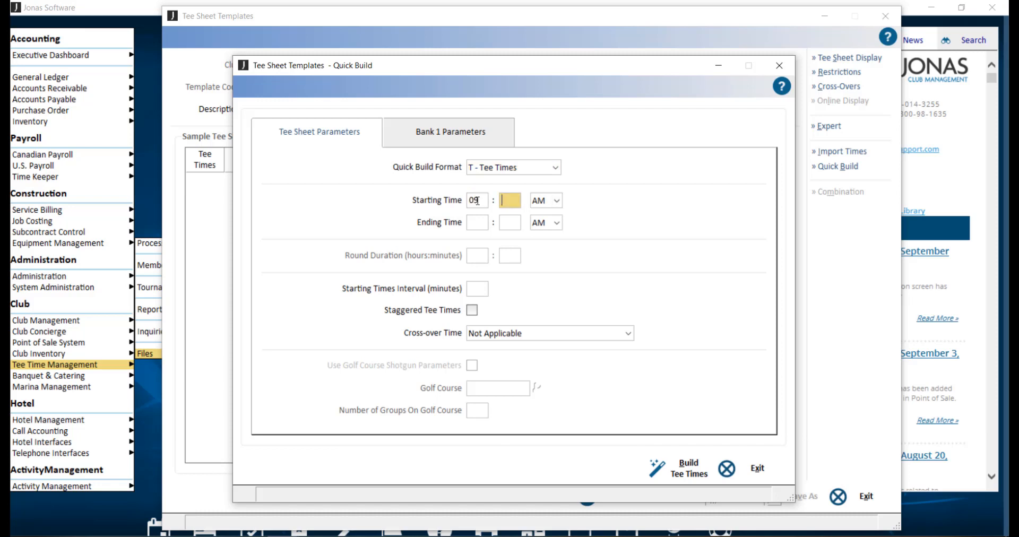
type("00")
key("Tab")
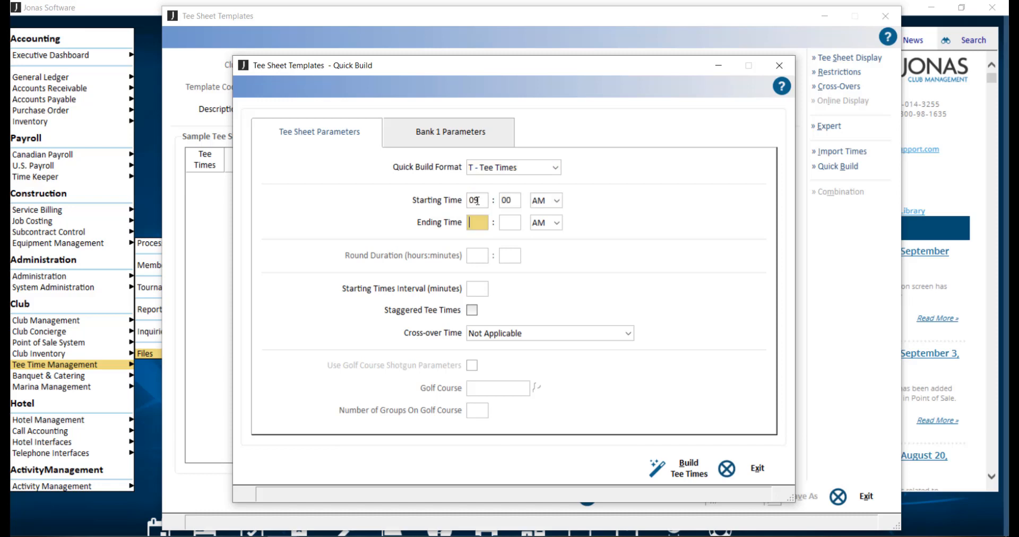
Set the ending time to 04:00 PM and the starting times interval to 10 minutes
type("04")
type("00")
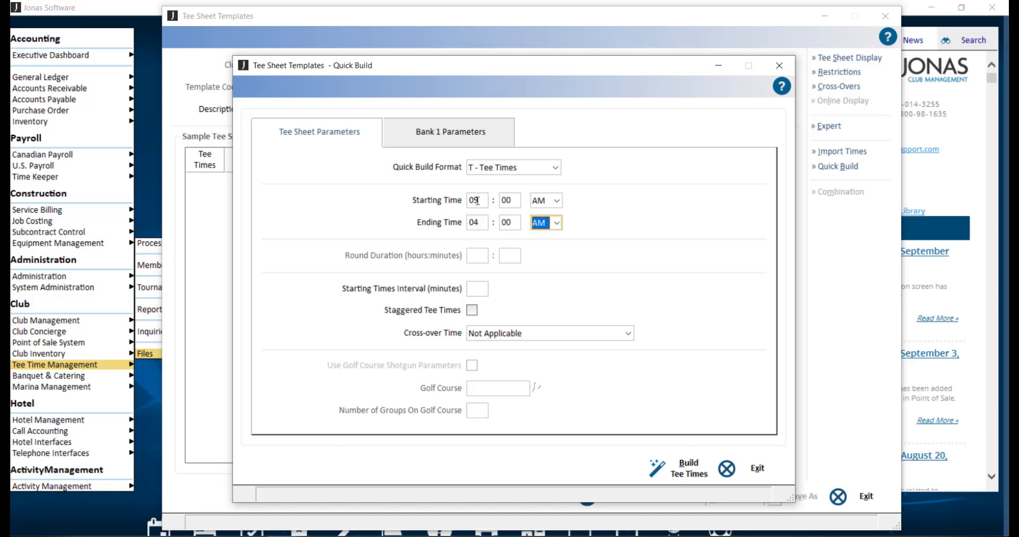
type("p")
key("shift+Tab")
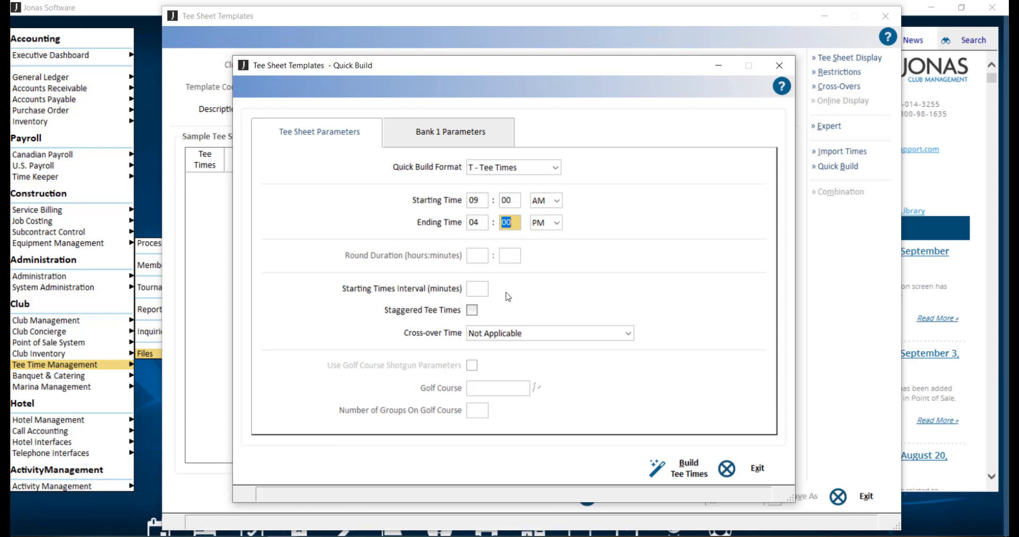
left_click(486, 289)
type("10")
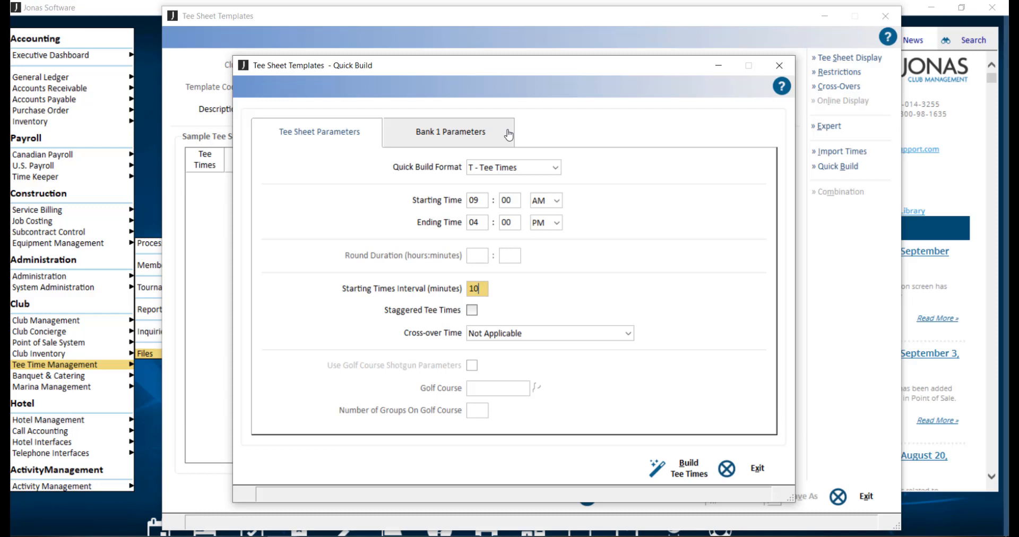
key("Tab")
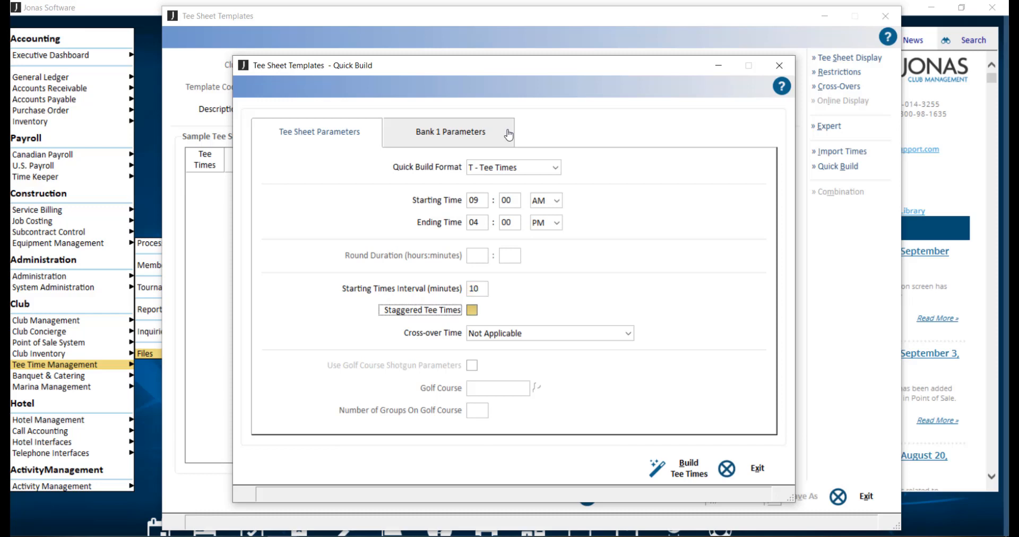
In the Bank 1 parameters, enter 18 holes, bank description "bank 1" and hole number 1
left_click(508, 135)
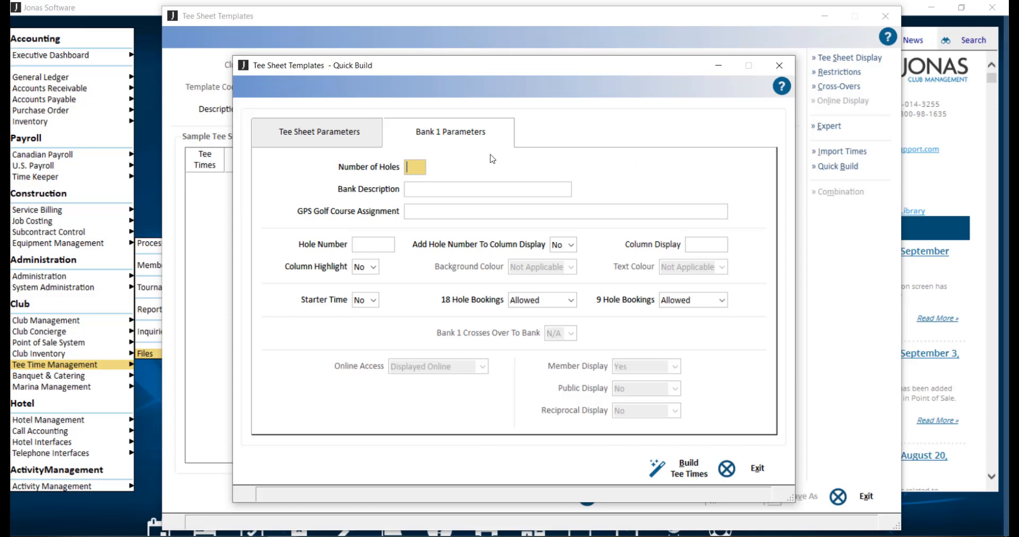
type("18")
left_click(462, 187)
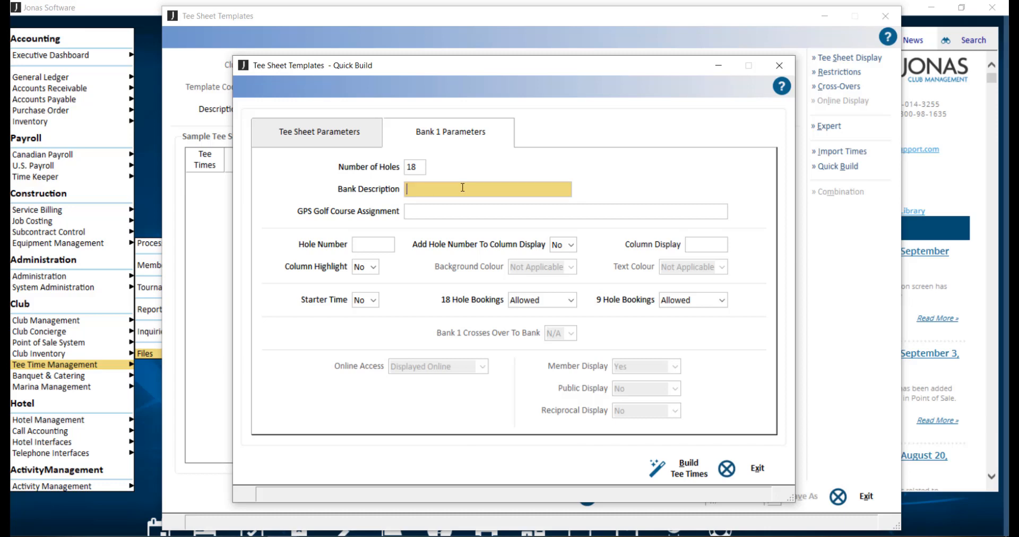
type("bank 1")
left_click(384, 248)
type("1")
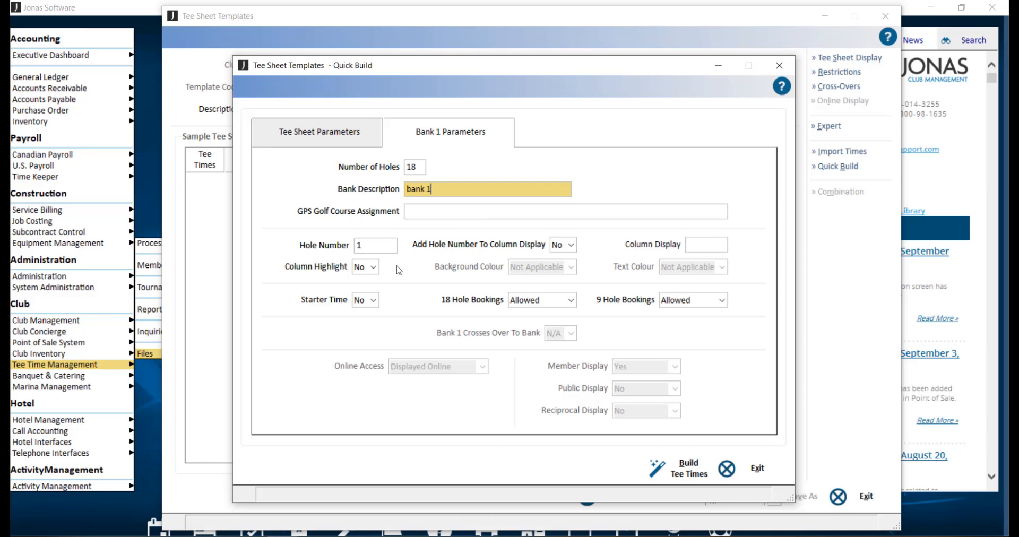
Try enabling column highlight for bank 1, check the background and text colour choices, and set the highlight back to No
left_click(373, 267)
left_click(371, 295)
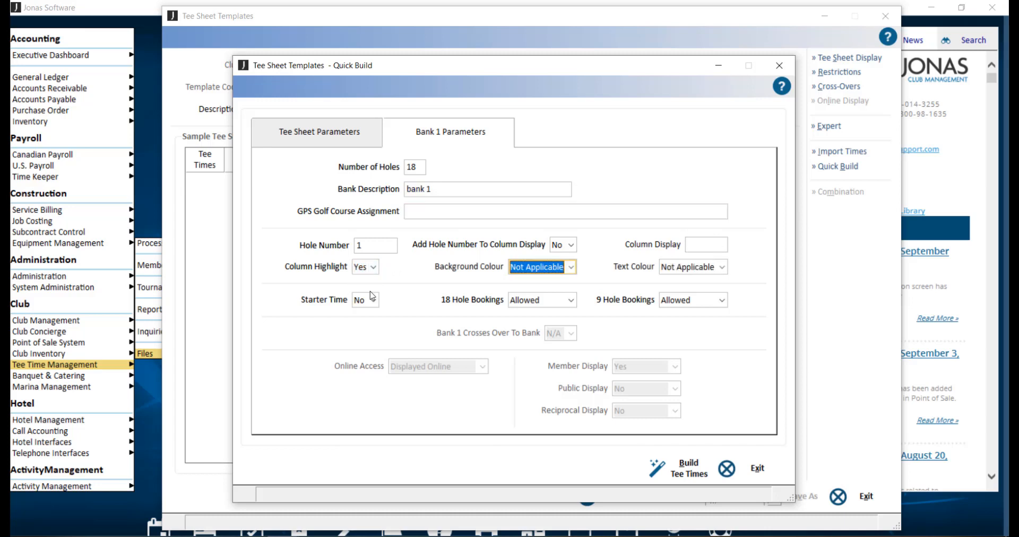
left_click(571, 268)
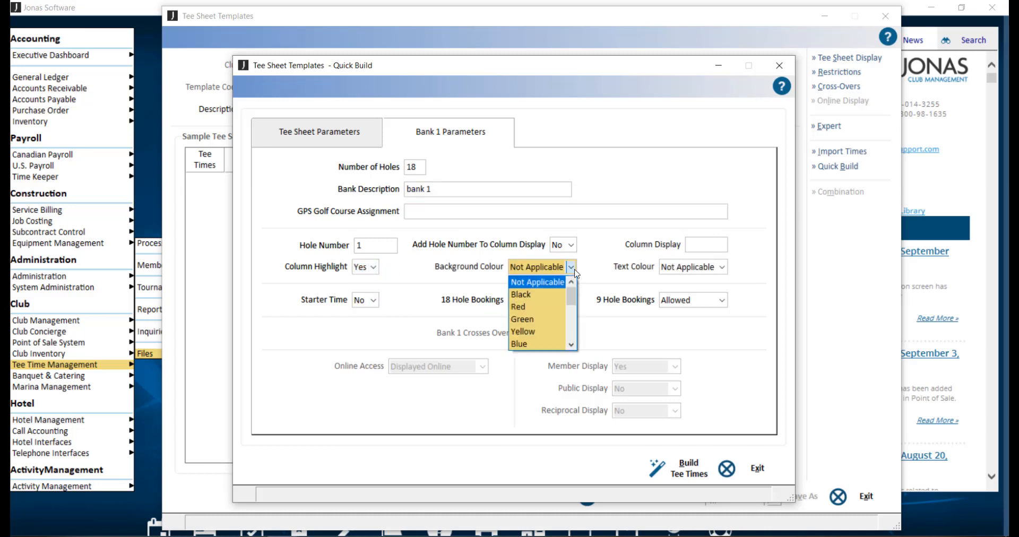
left_click(723, 267)
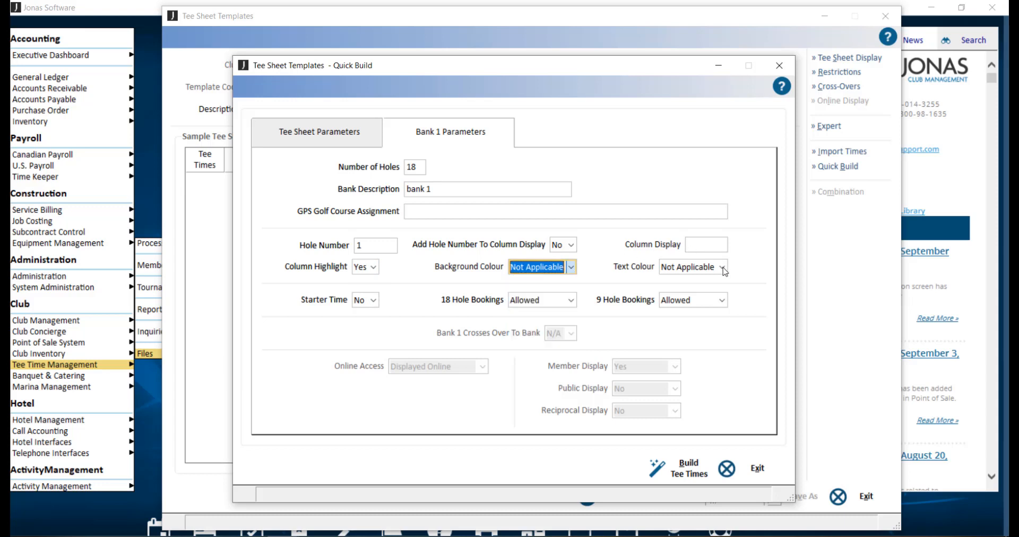
left_click(723, 268)
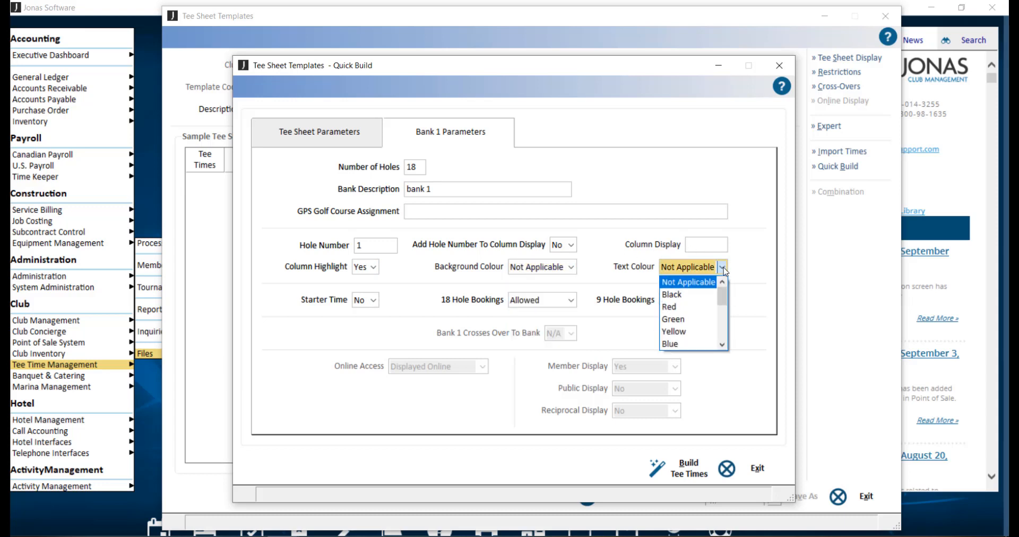
left_click(744, 265)
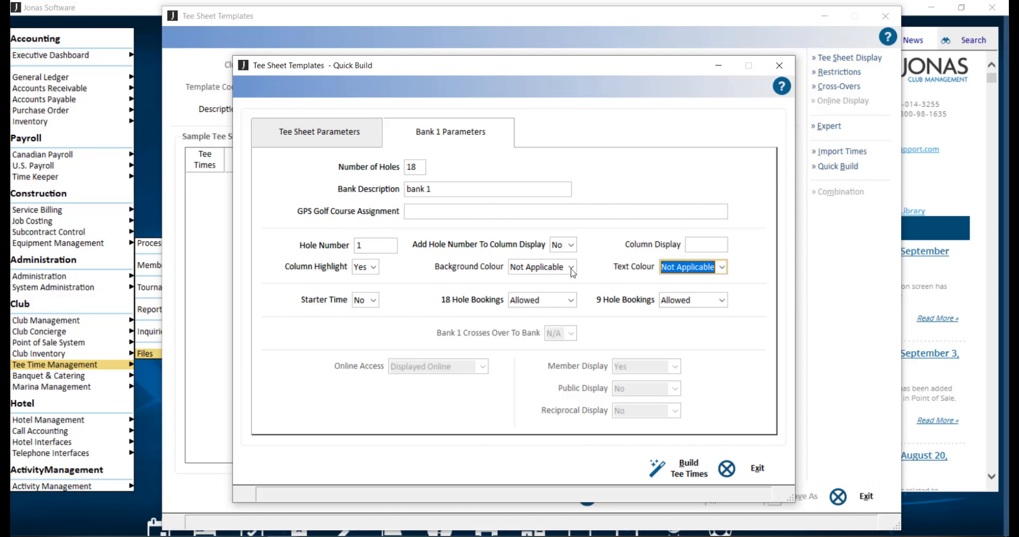
left_click(373, 267)
left_click(361, 294)
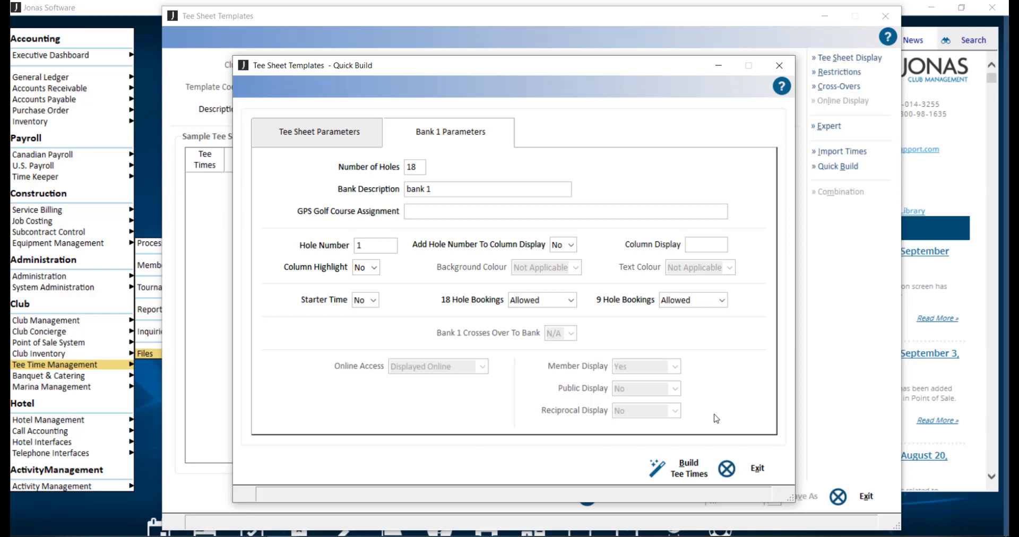
Build the tee times from the Quick Build parameters and merge them into the template
left_click(693, 481)
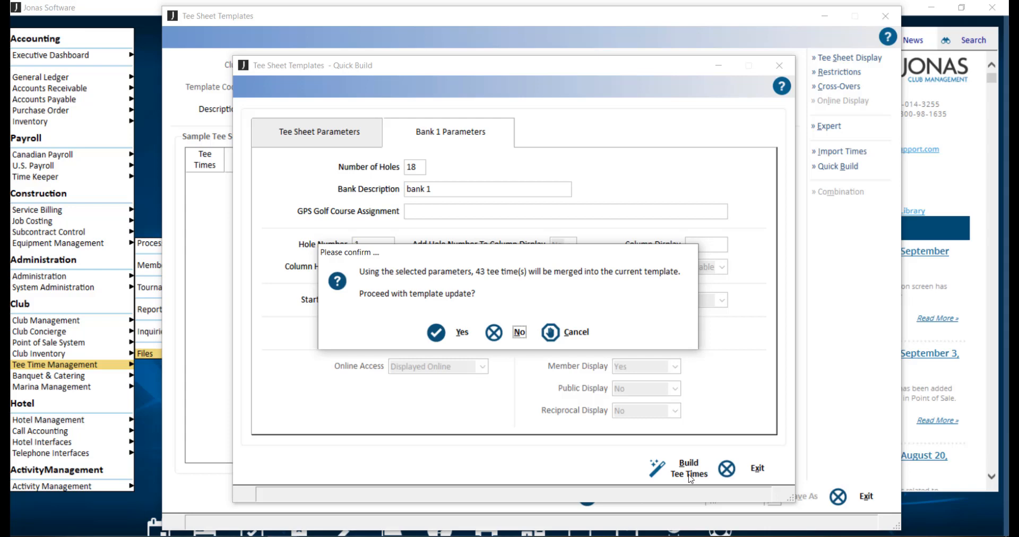
left_click(465, 332)
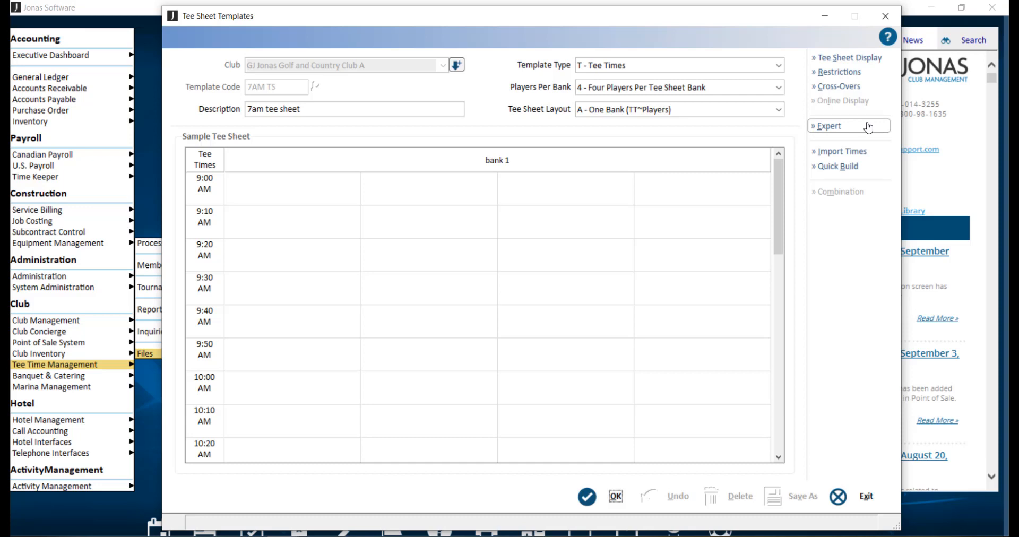
Open the tee sheet display details and check the removal option for the 9:20 AM tee time without using it
left_click(888, 62)
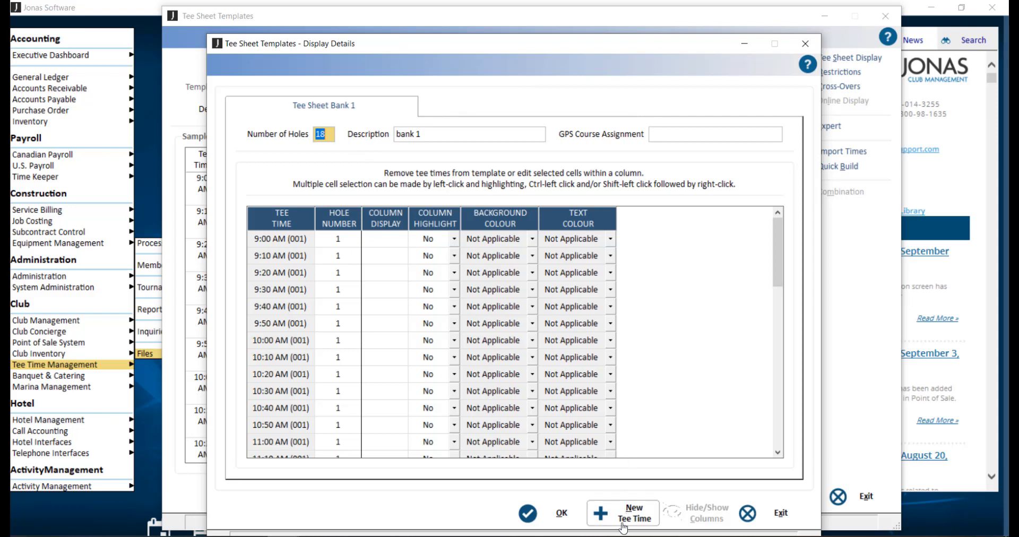
left_click(300, 275)
right_click(300, 274)
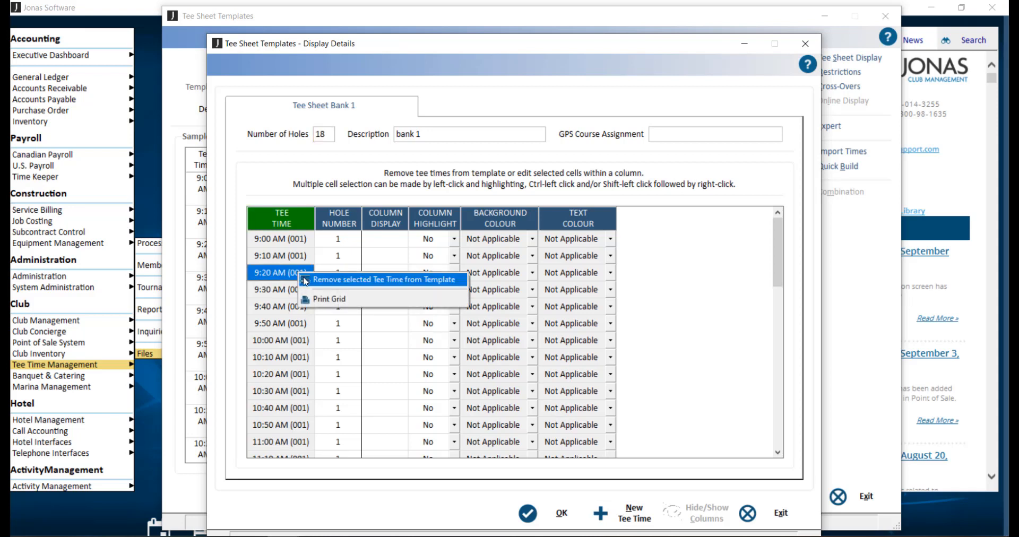
left_click(314, 199)
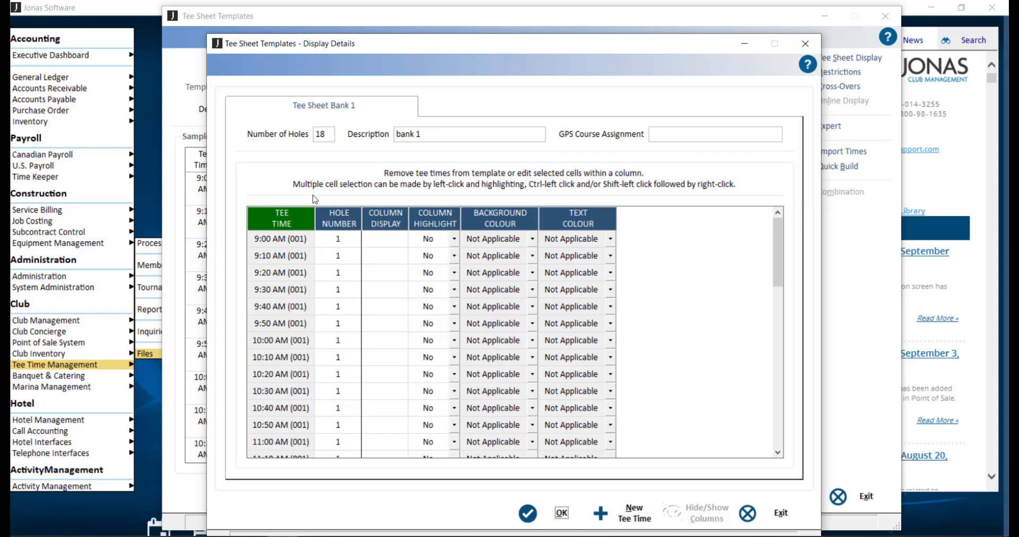
Try multiple selection in the tee time column with 9:10 to 9:20 AM, and with 9:50 to 10:20 AM
left_click_drag(268, 256, 268, 272)
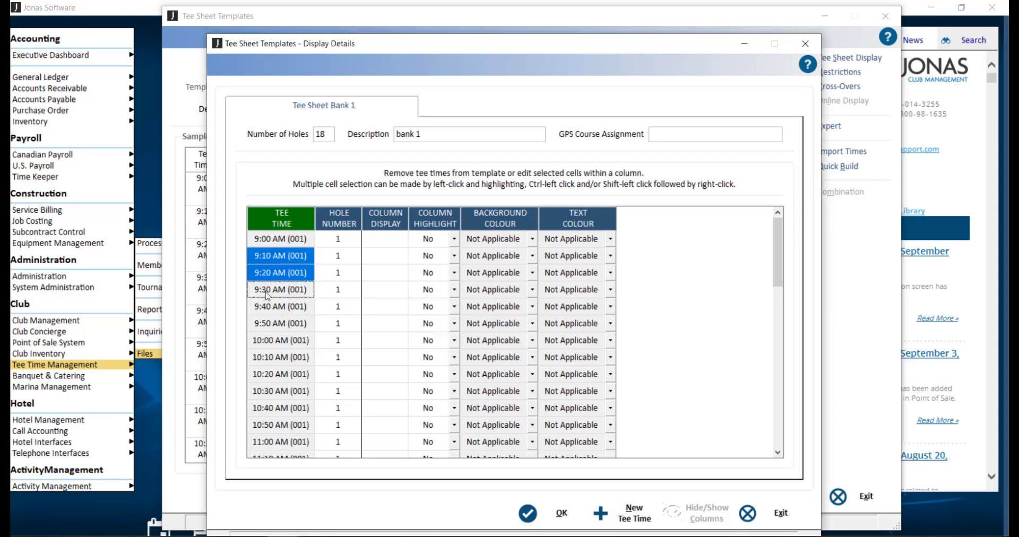
right_click(263, 309)
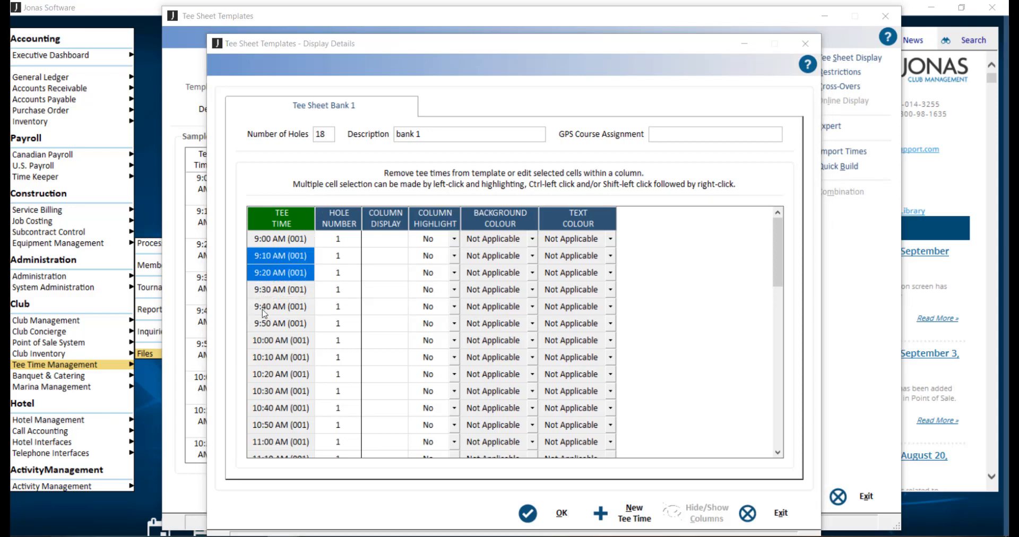
left_click_drag(258, 324, 259, 375)
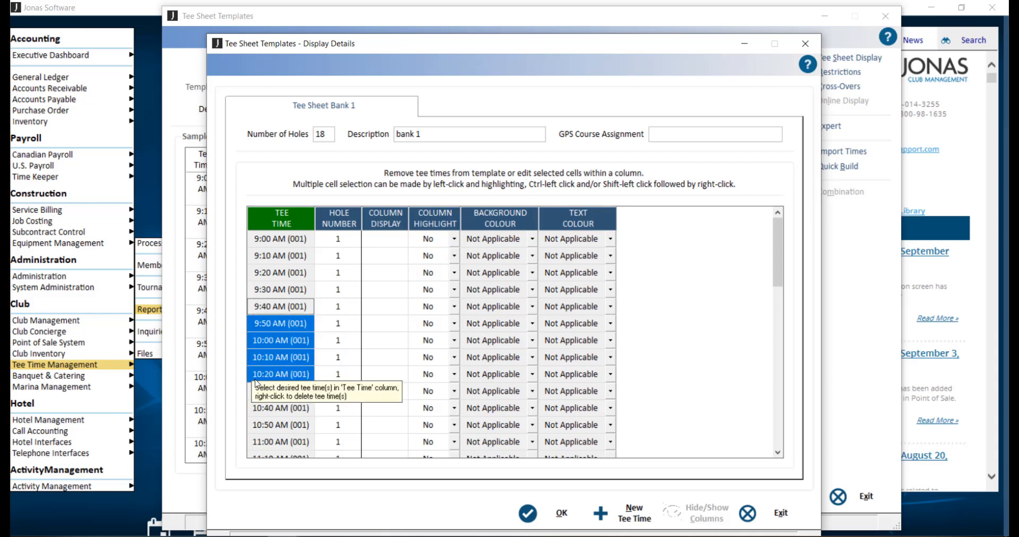
left_click(346, 212)
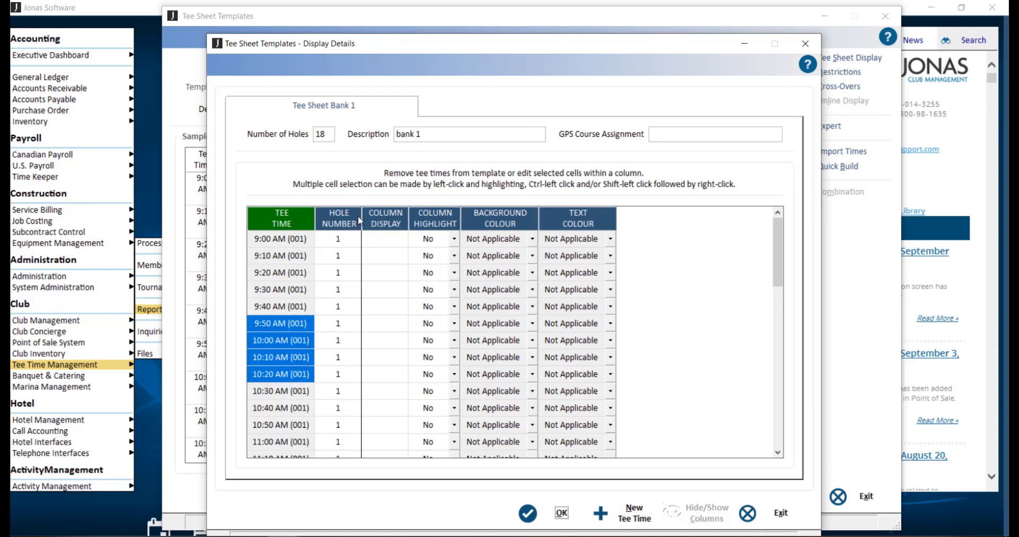
Set the hole number of the 9:10 AM tee time to 2
right_click(352, 253)
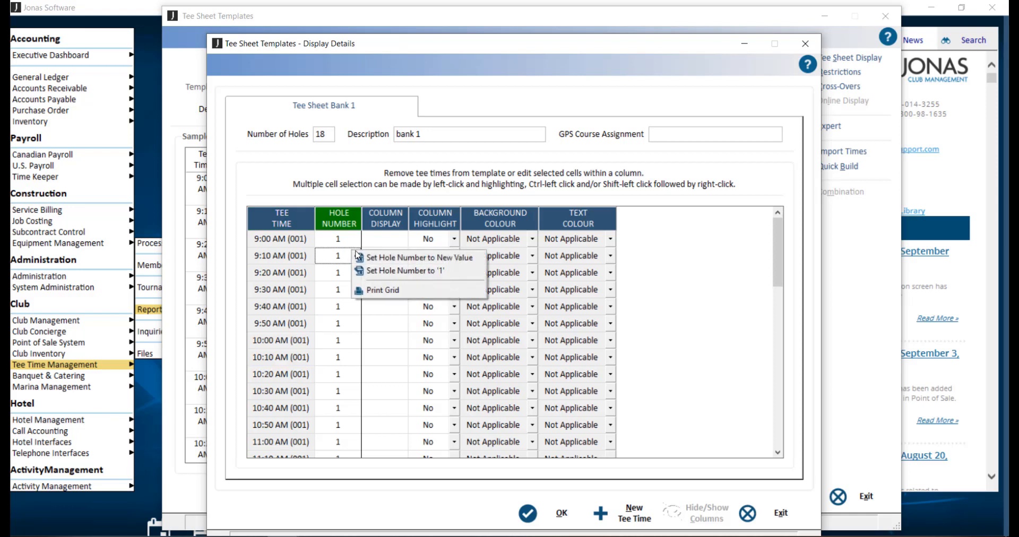
left_click(368, 260)
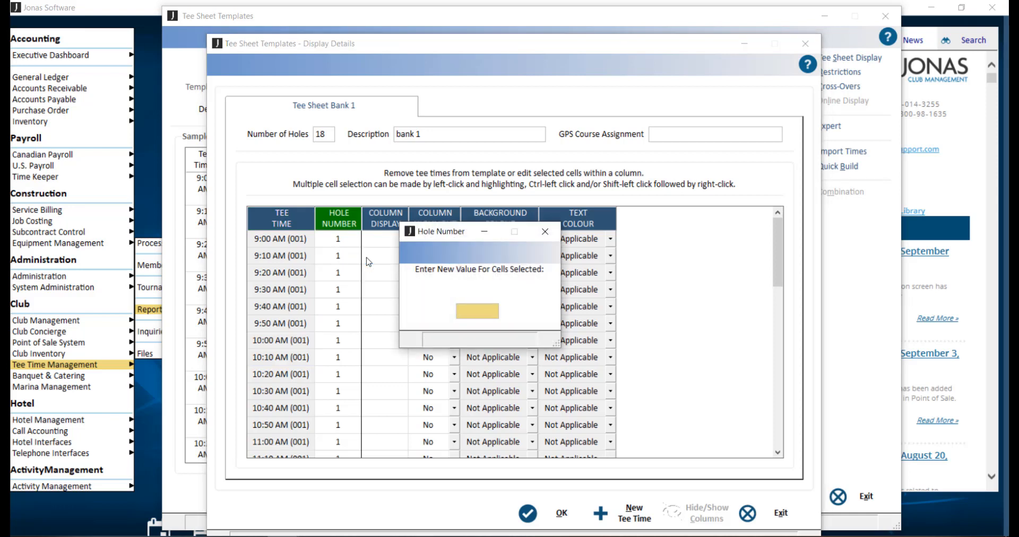
type("2")
key("Return")
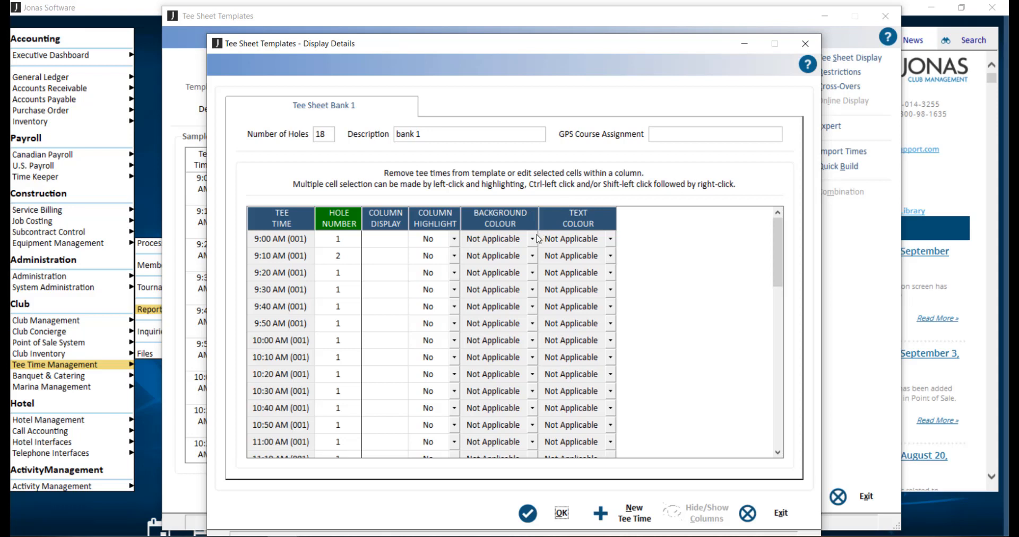
Check the column highlight options for the 9:00 AM tee time without using them, and accept the display details
right_click(455, 243)
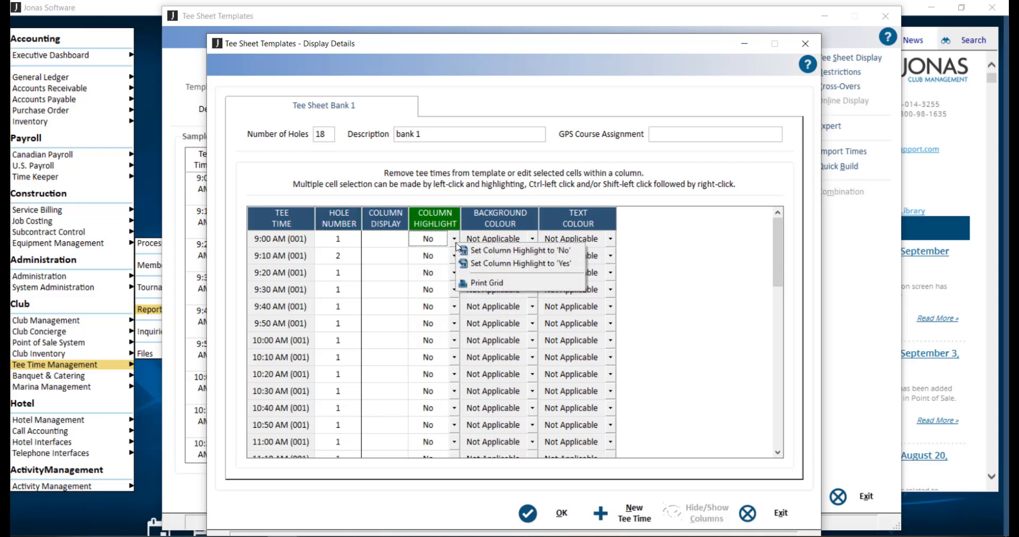
left_click(474, 200)
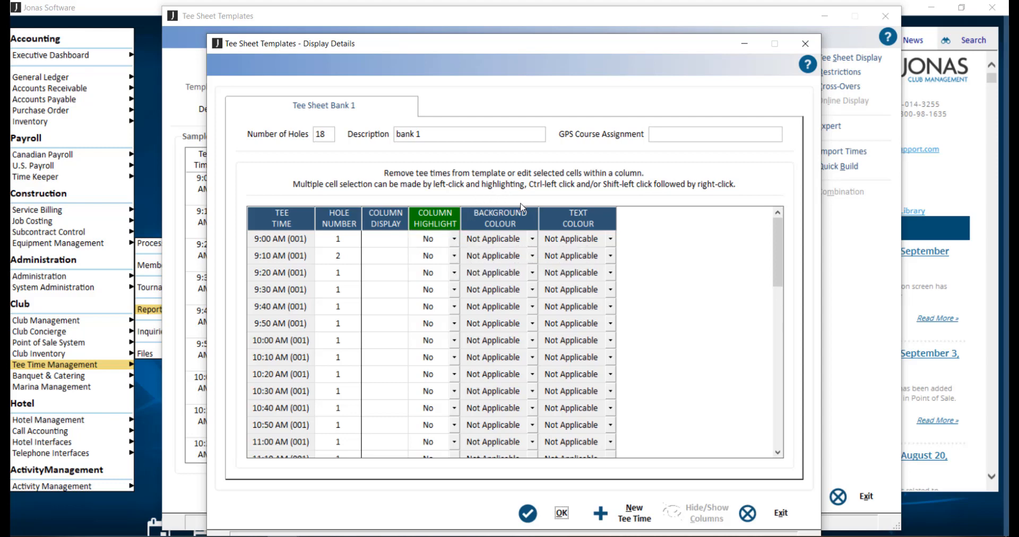
left_click(577, 516)
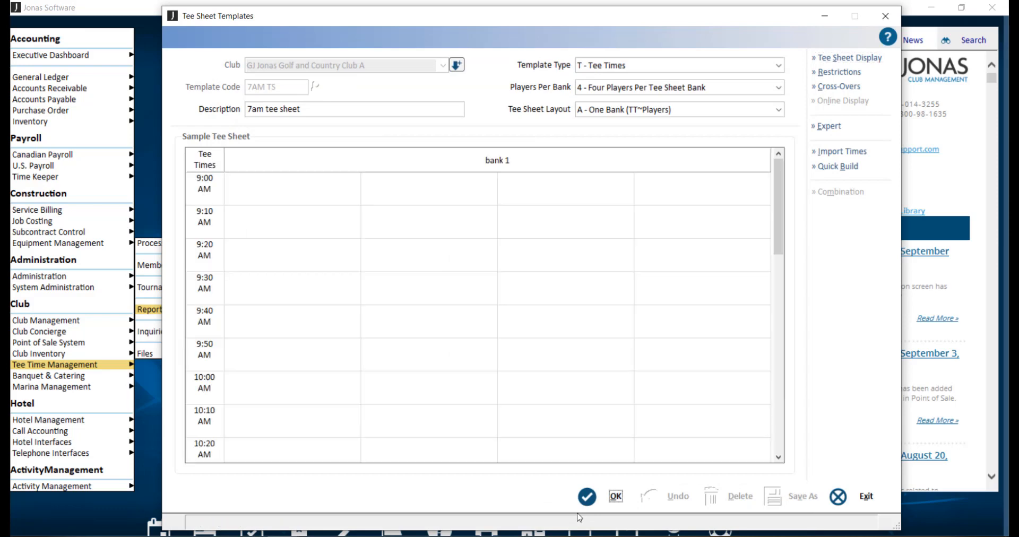
Review the template's tee time restriction details and its cross-over/cross-under details, accepting each without edits
left_click(860, 75)
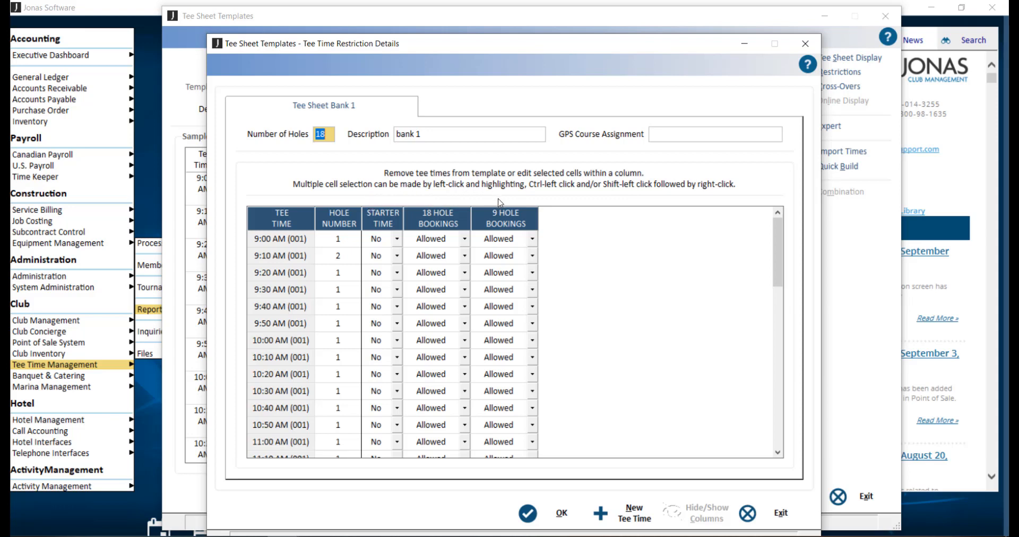
left_click(565, 514)
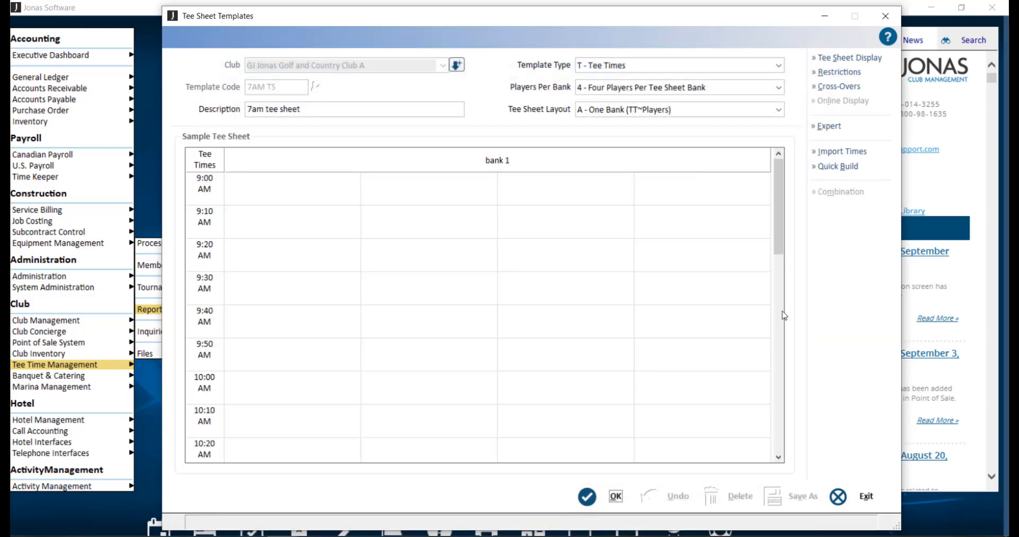
left_click(866, 88)
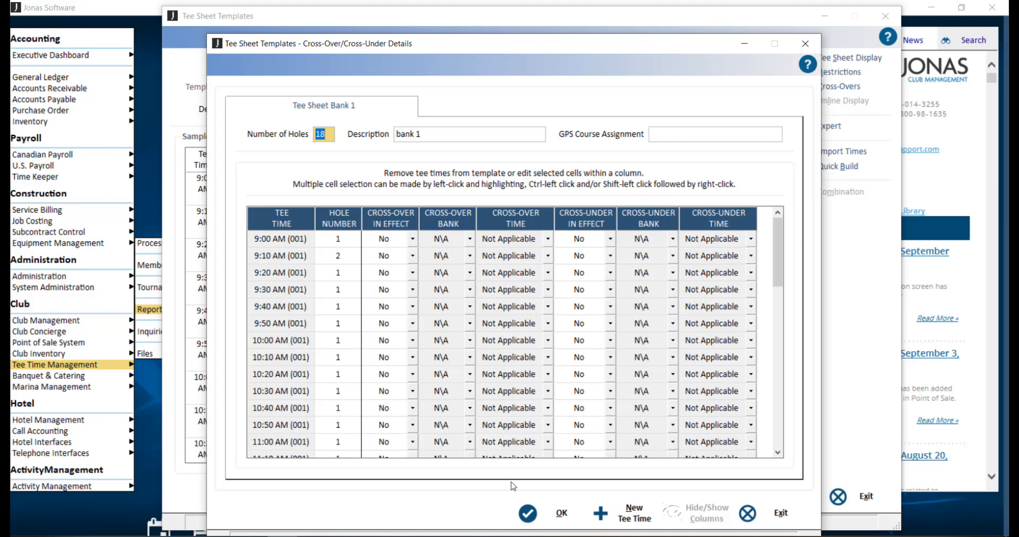
left_click(532, 518)
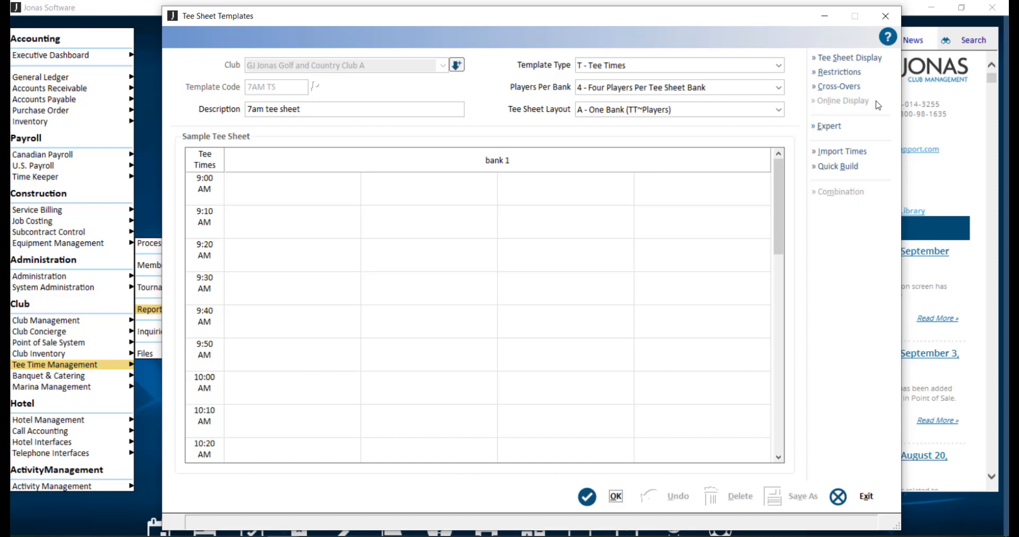
Open the template's expert details, check which columns can be hidden or shown, and accept the details without edits
left_click(868, 127)
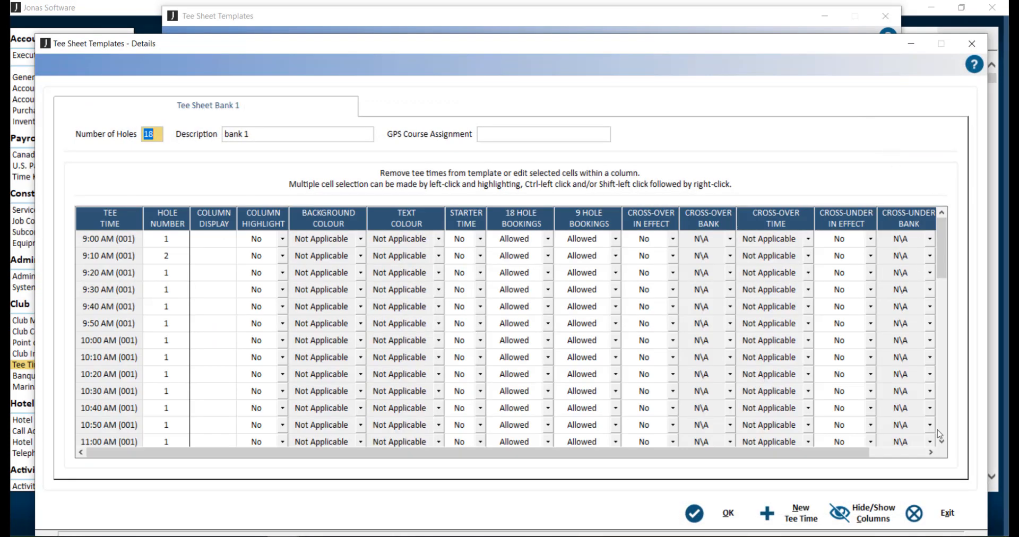
left_click(891, 529)
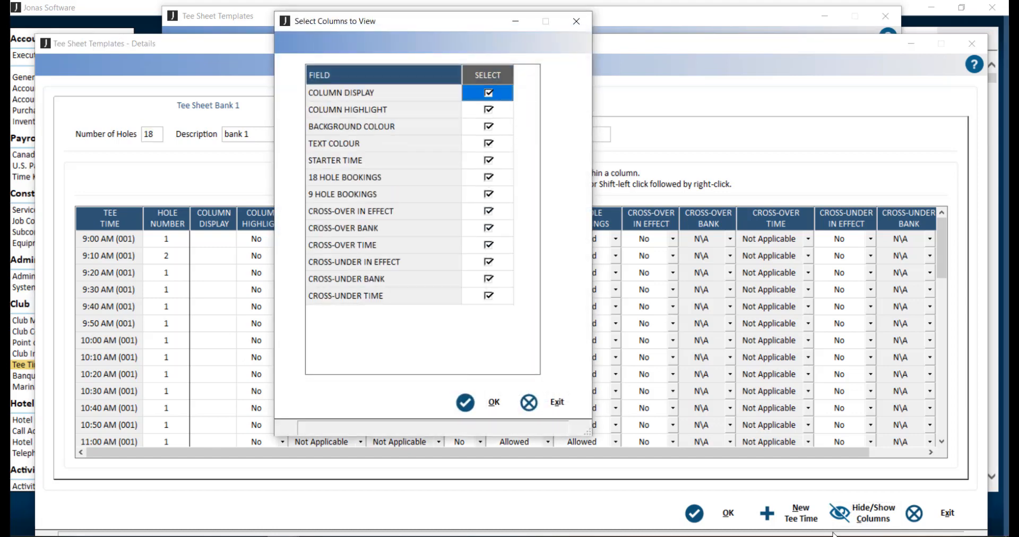
left_click(564, 399)
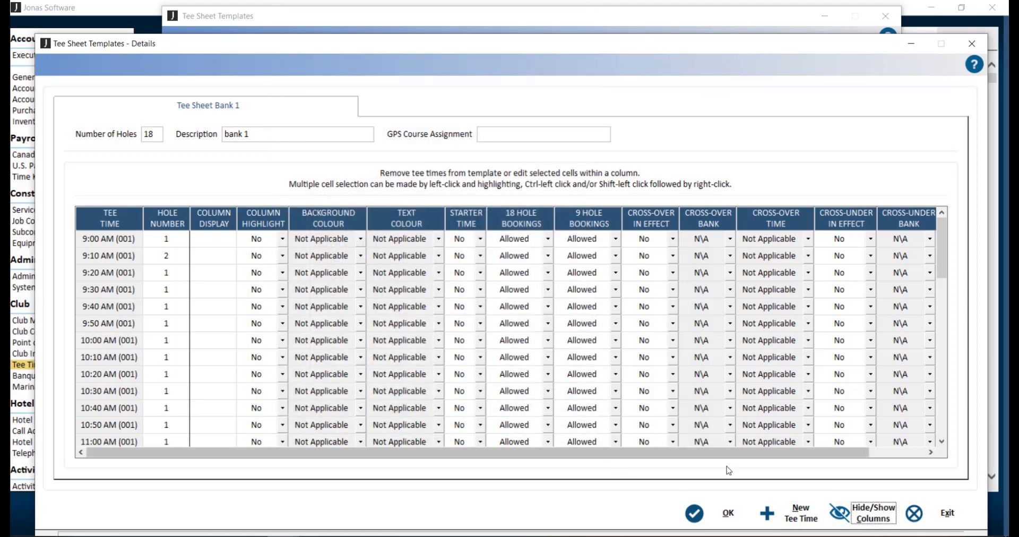
left_click(730, 512)
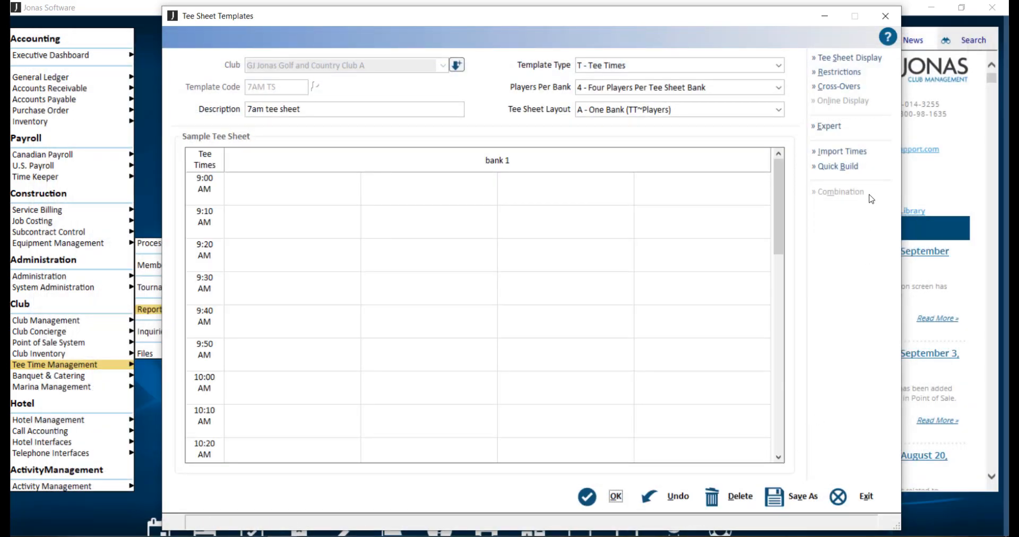
Try the Combination Template type, view its primary and secondary template code fields, and set the type back to T - Tee Times
left_click(777, 65)
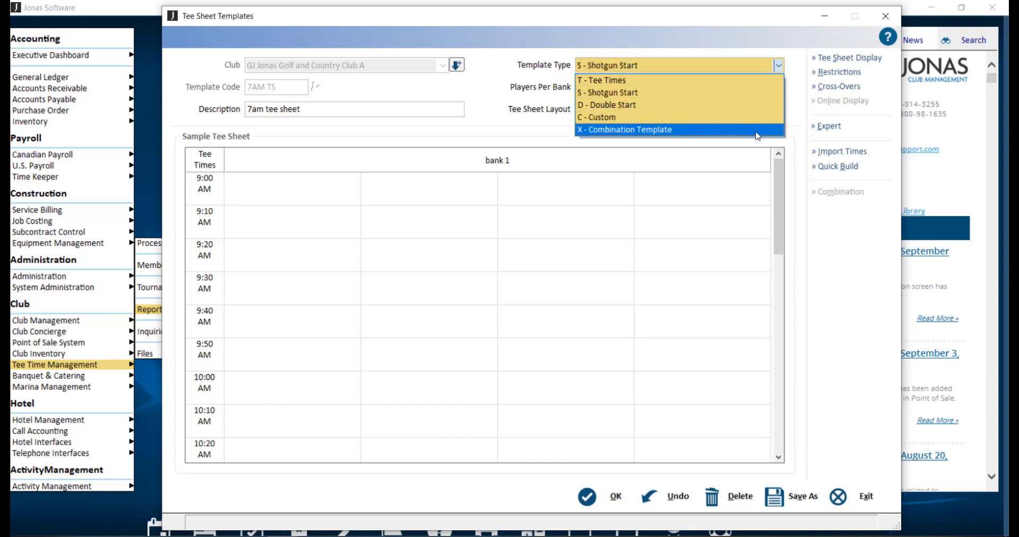
left_click(759, 129)
left_click(851, 191)
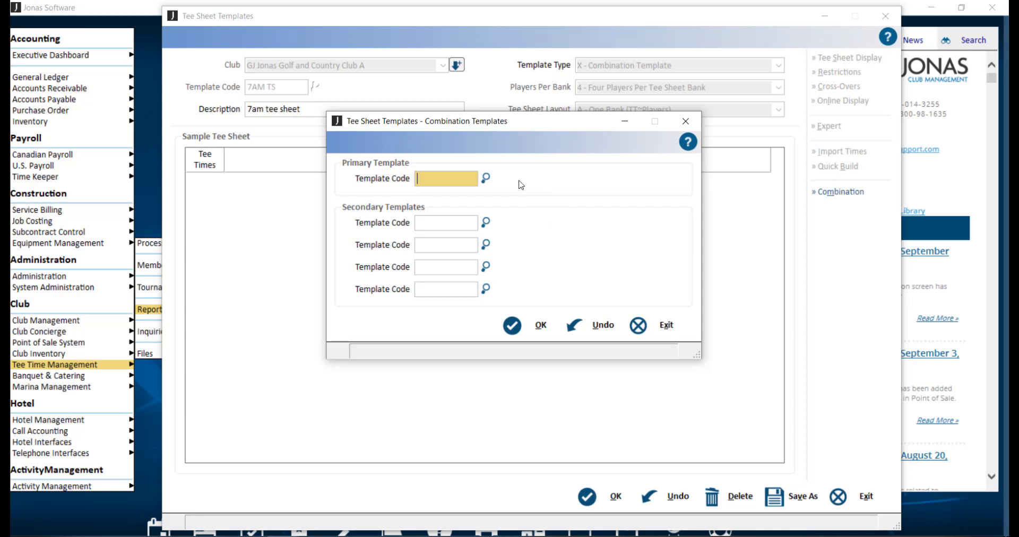
left_click(661, 324)
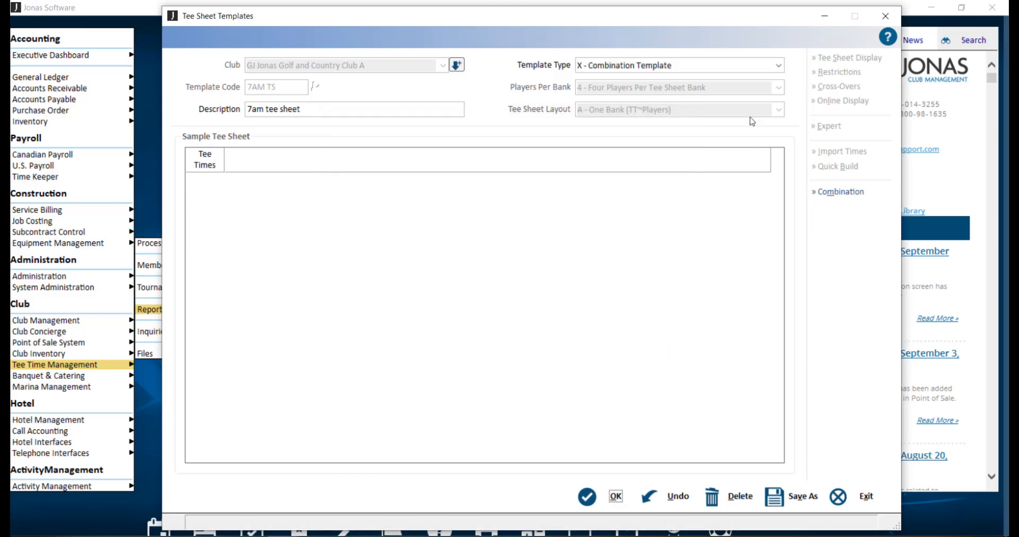
left_click(778, 65)
left_click(713, 80)
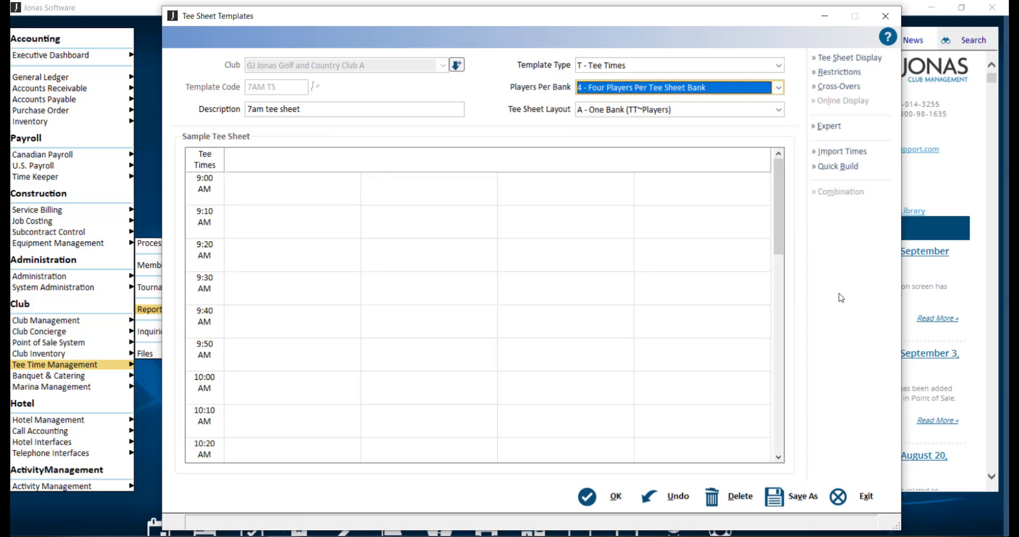
Save the 7AM TS template and leave the tee sheet template setup
left_click(616, 499)
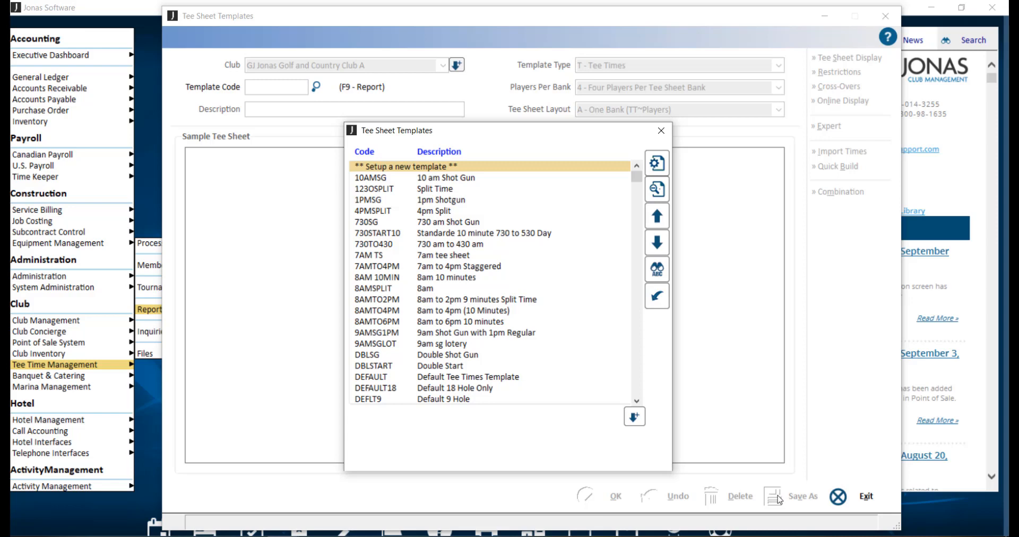
key("Escape")
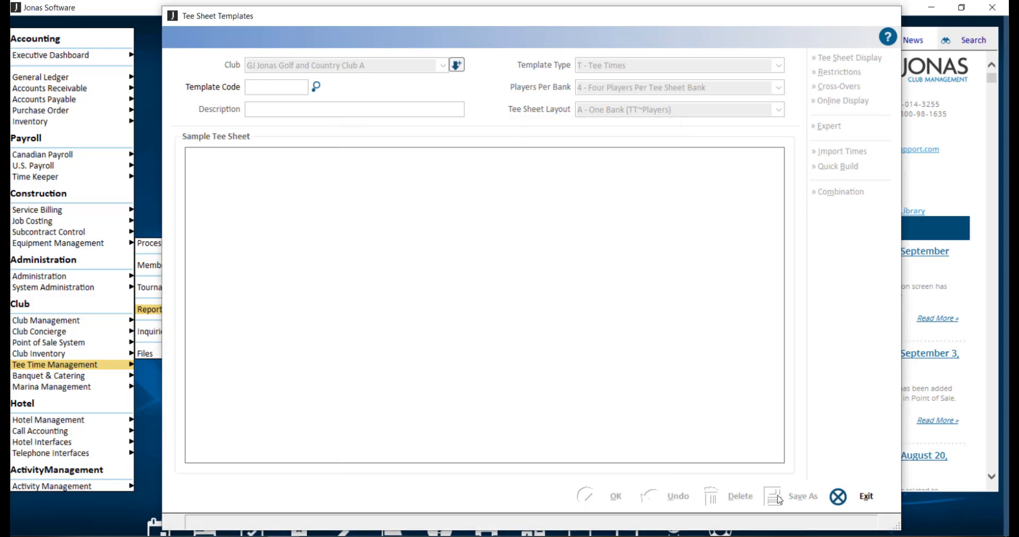
key("Escape")
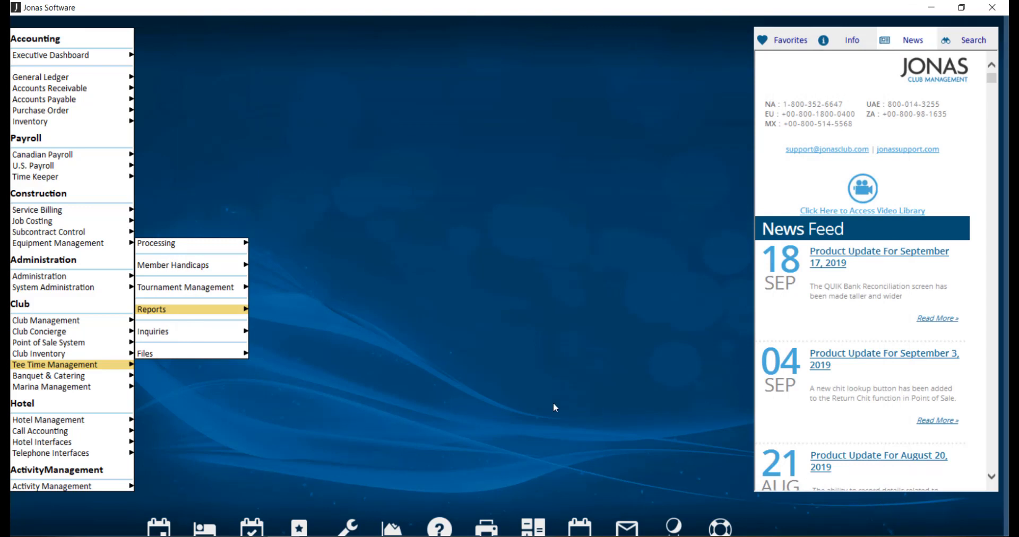
Open the RGOVAN golf course record and examine the templates available as its default tee sheet template, leaving the current one
mouse_move(236, 354)
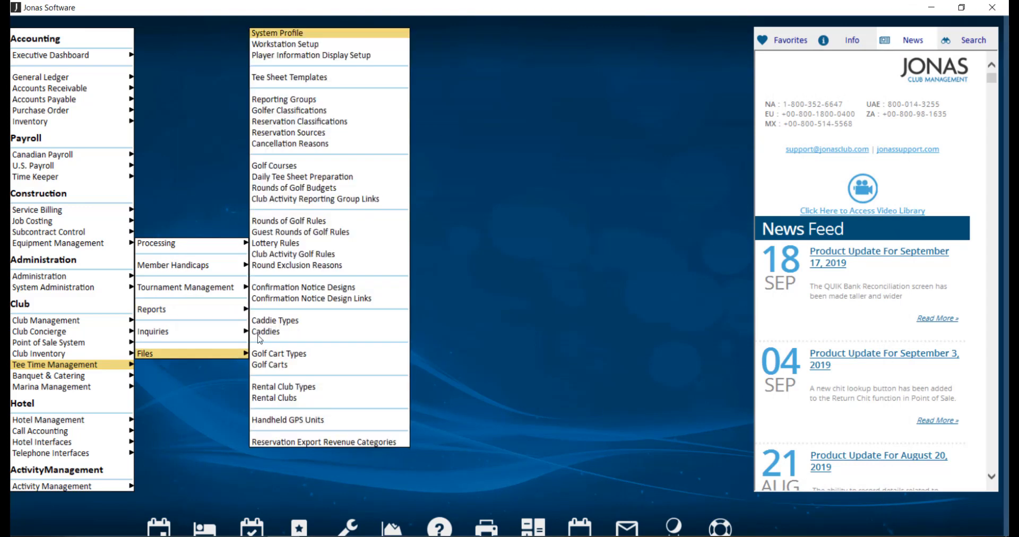
left_click(320, 165)
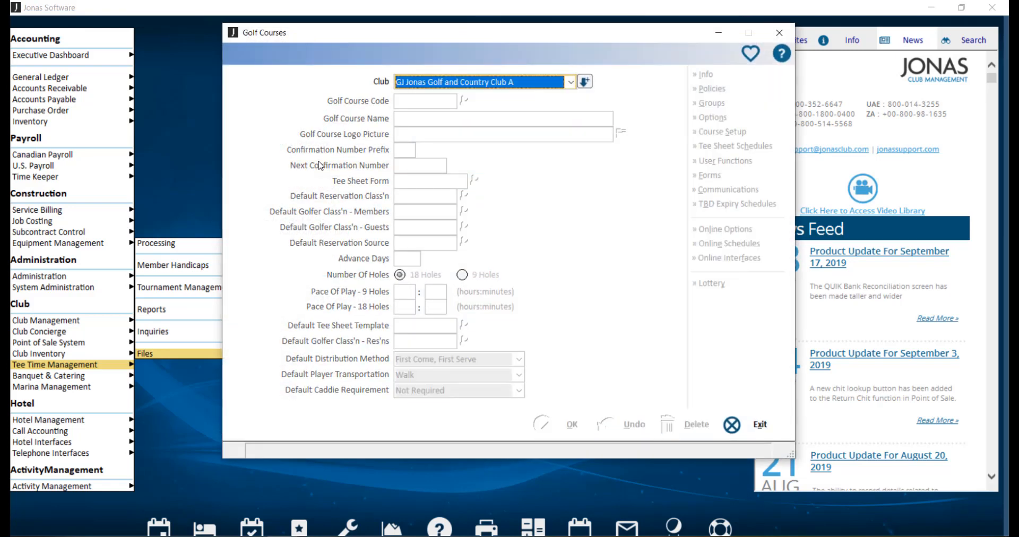
key("Return")
key("Return")
key("Down")
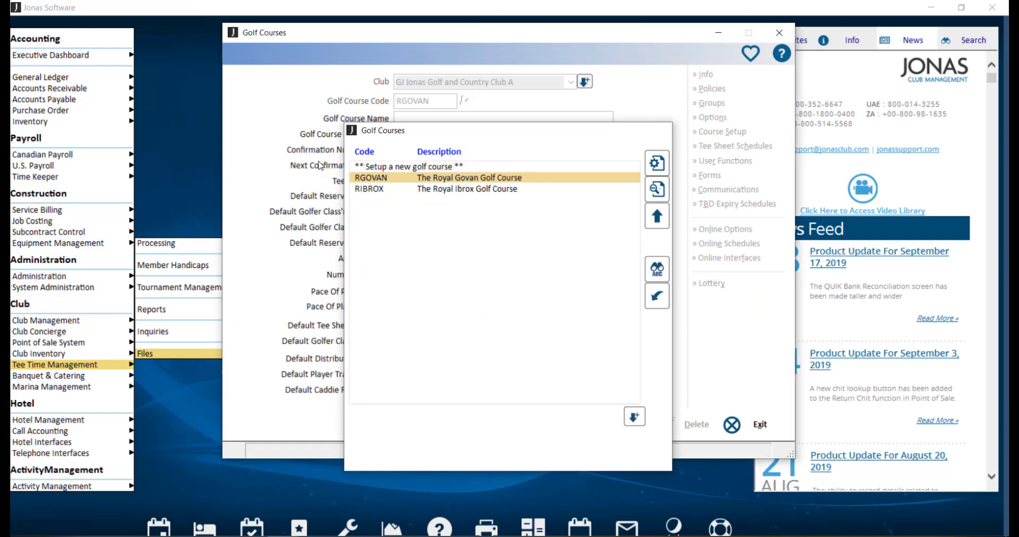
key("Return")
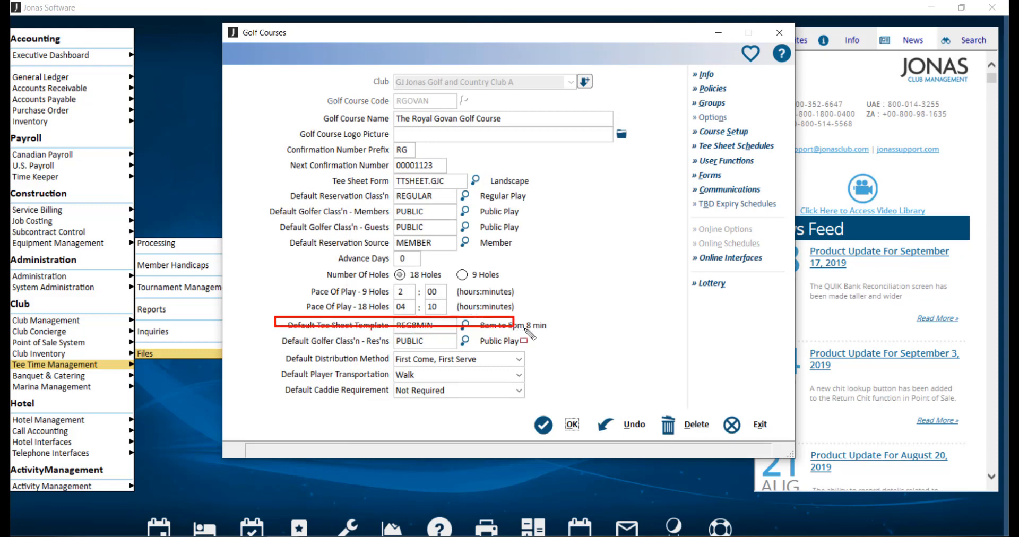
left_click(451, 328)
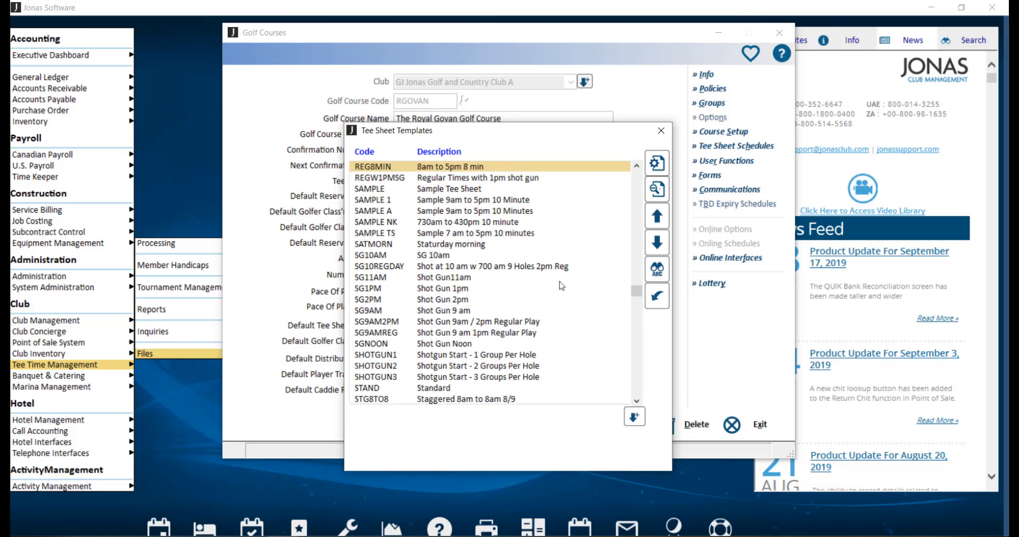
left_click(662, 134)
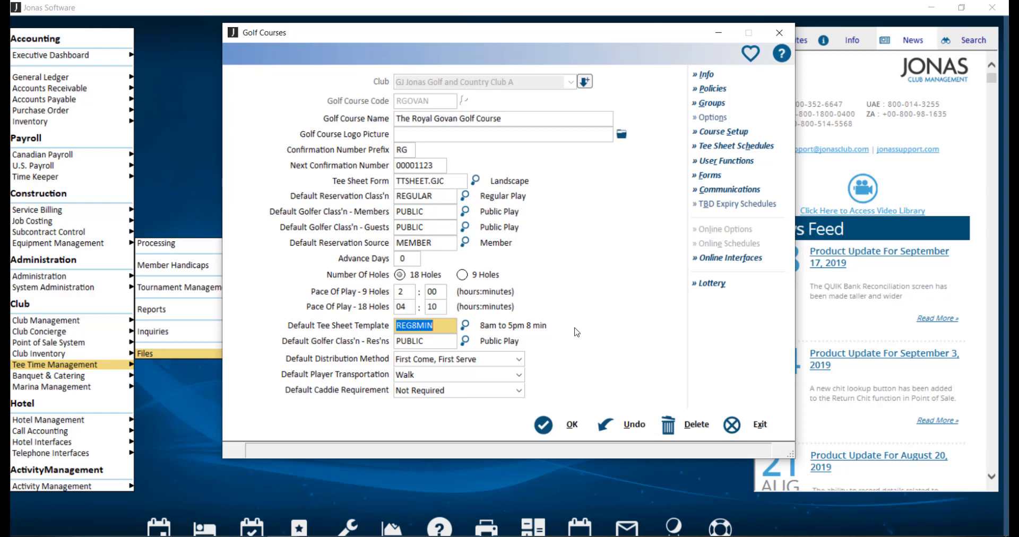
Review the weekday and holiday templates in the course's Default tee sheet schedule, accept it unedited, and close the golf course record
left_click(778, 151)
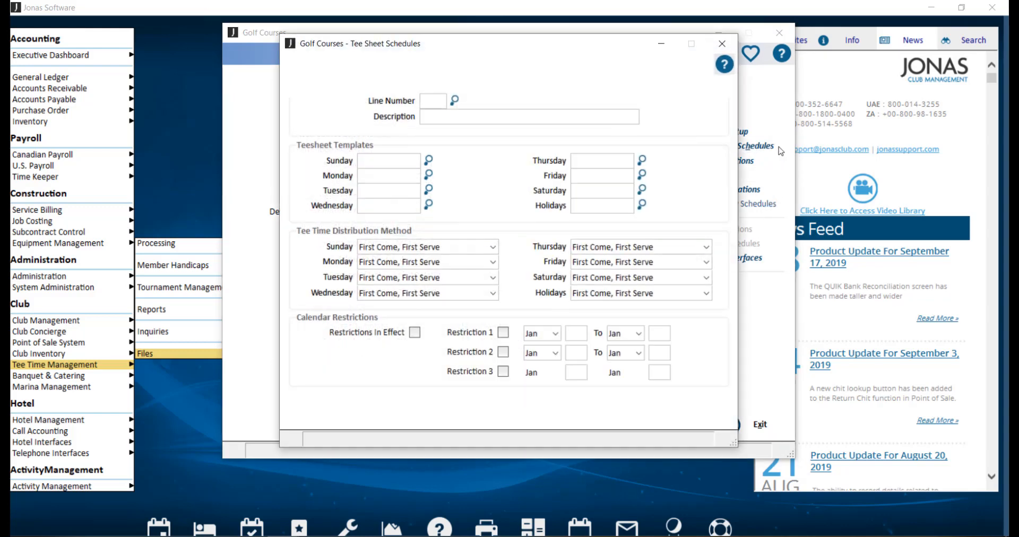
left_click(454, 101)
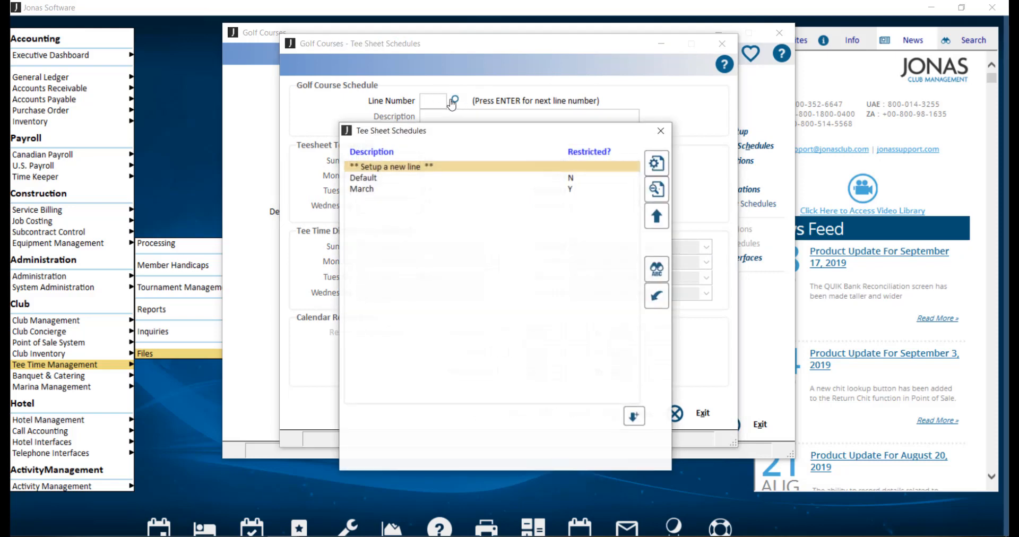
double_click(415, 181)
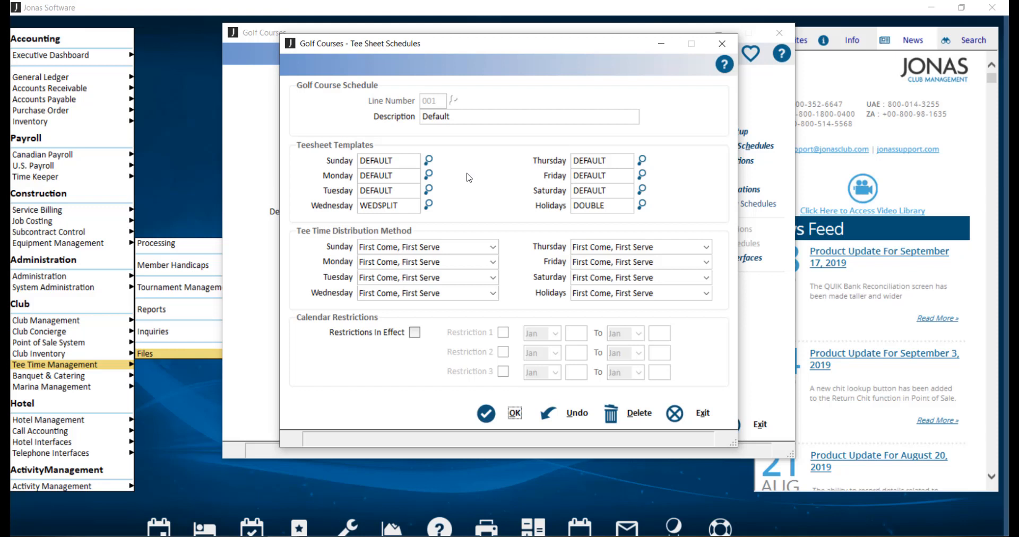
left_click(517, 413)
left_click(675, 413)
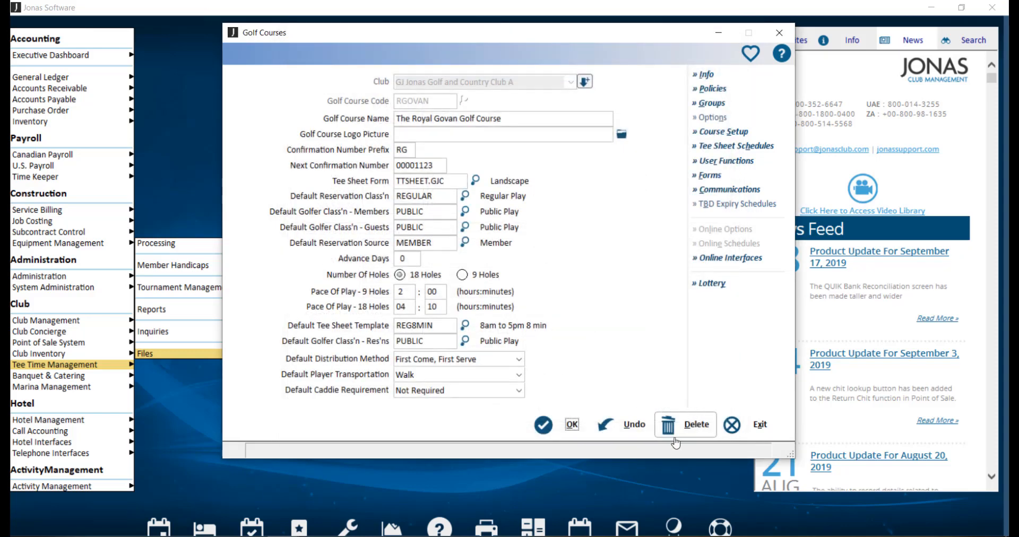
left_click(565, 430)
key("Escape")
key("Escape")
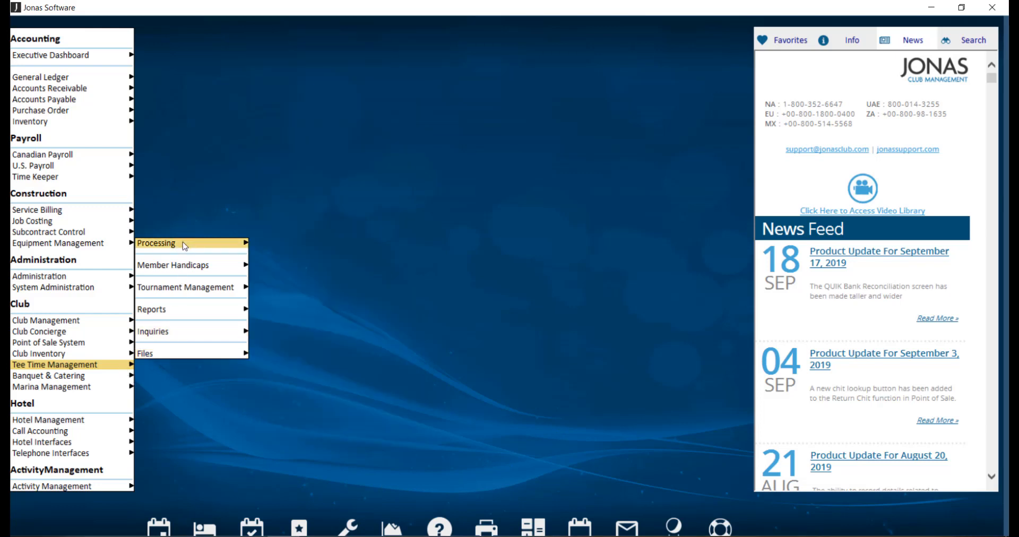
Open the tee time reservations for GJ Jonas Golf and Country Club A
mouse_move(183, 244)
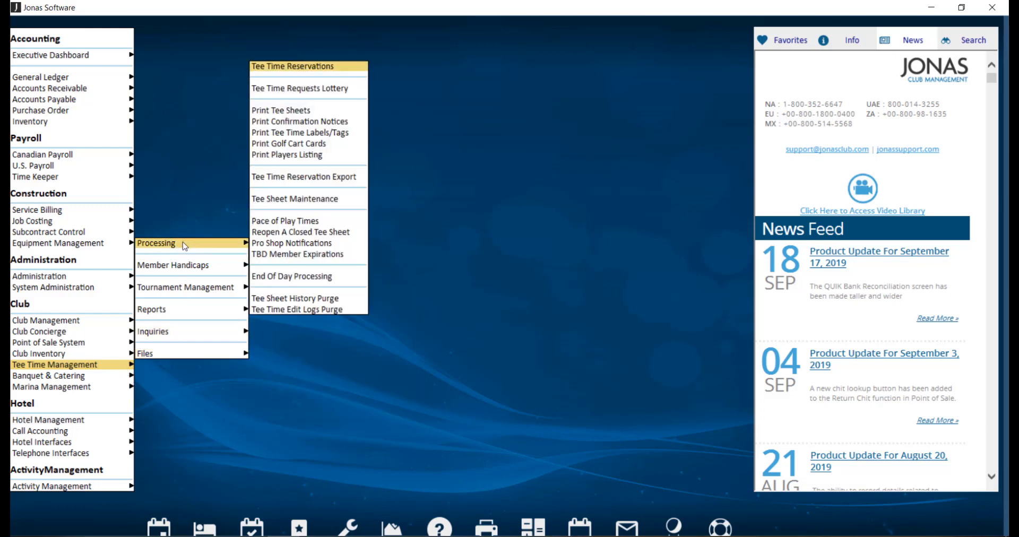
left_click(340, 70)
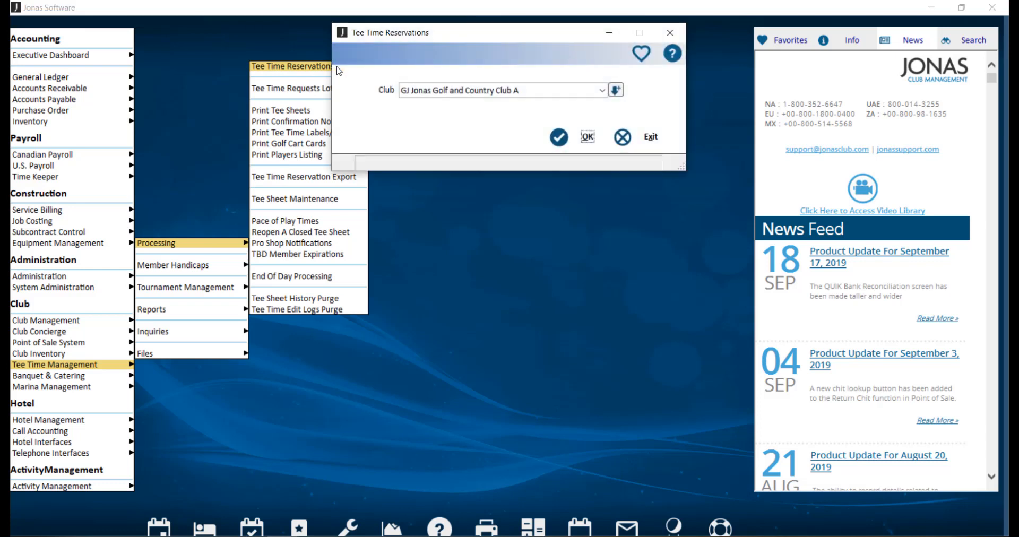
key("Return")
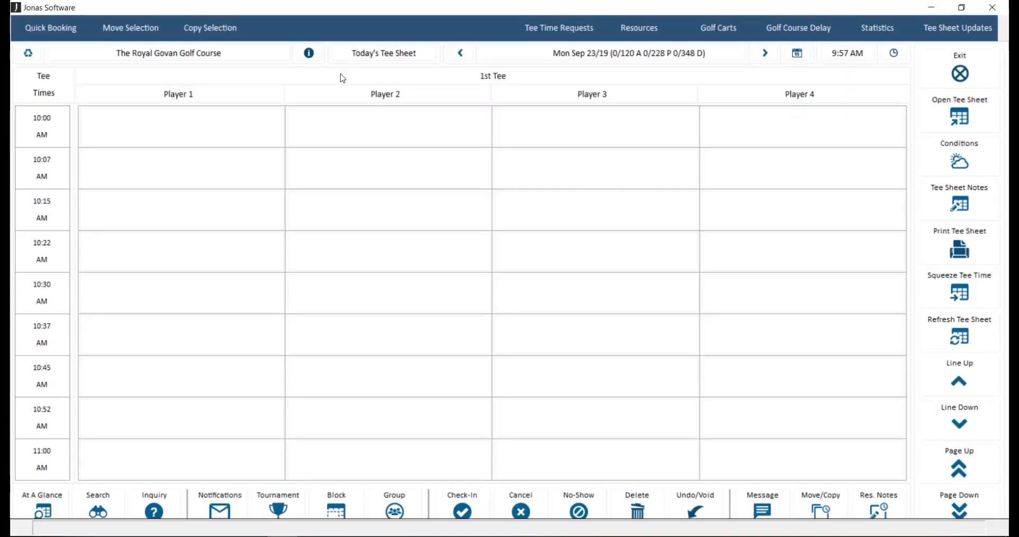
Start creating a new tee sheet for October 7, 2019 on The Royal Govan Golf Course
left_click(936, 126)
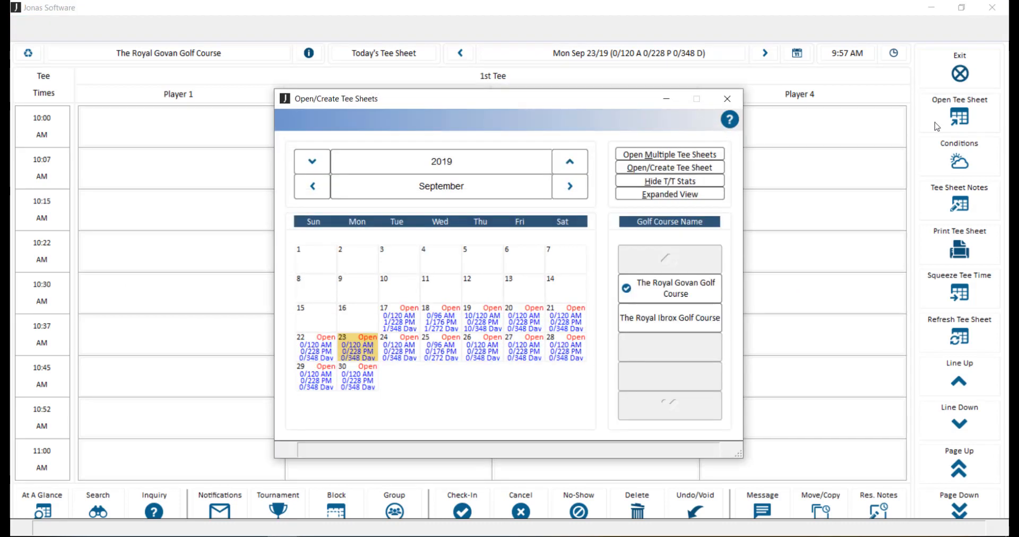
left_click(573, 189)
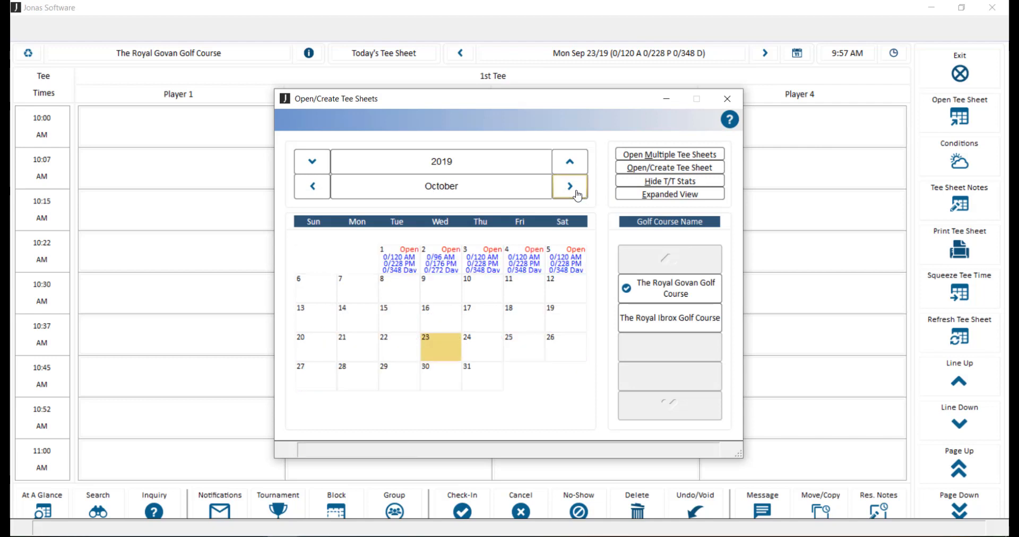
left_click(351, 292)
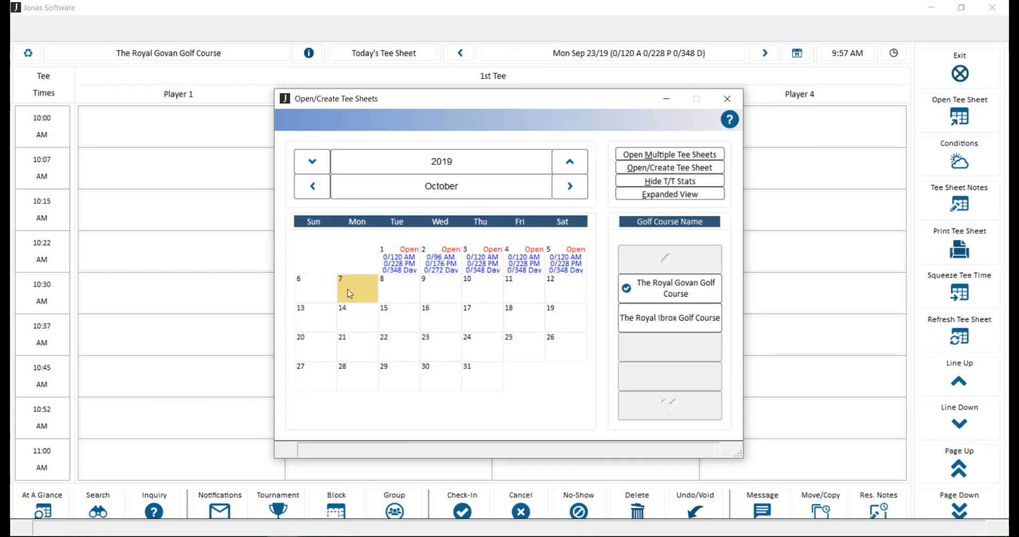
left_click(717, 175)
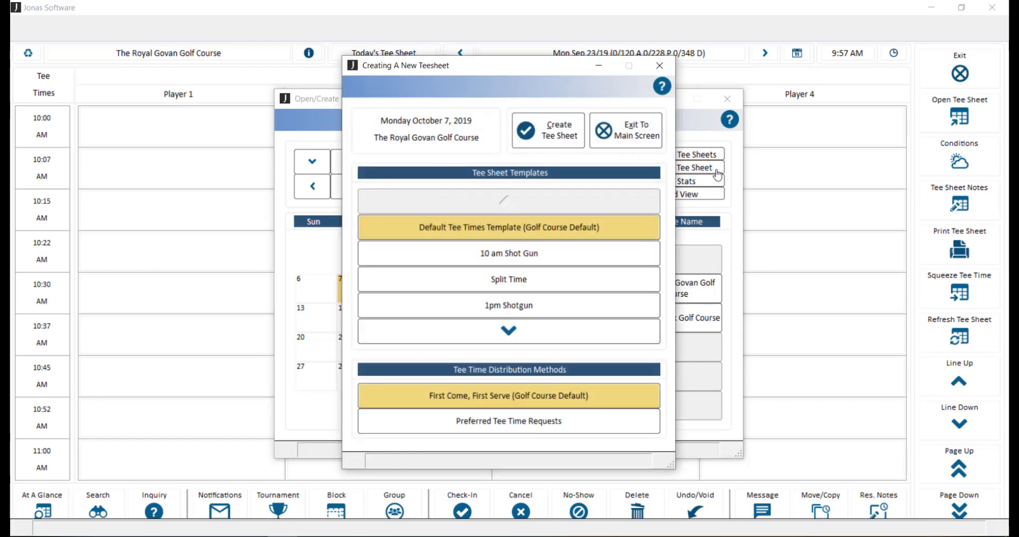